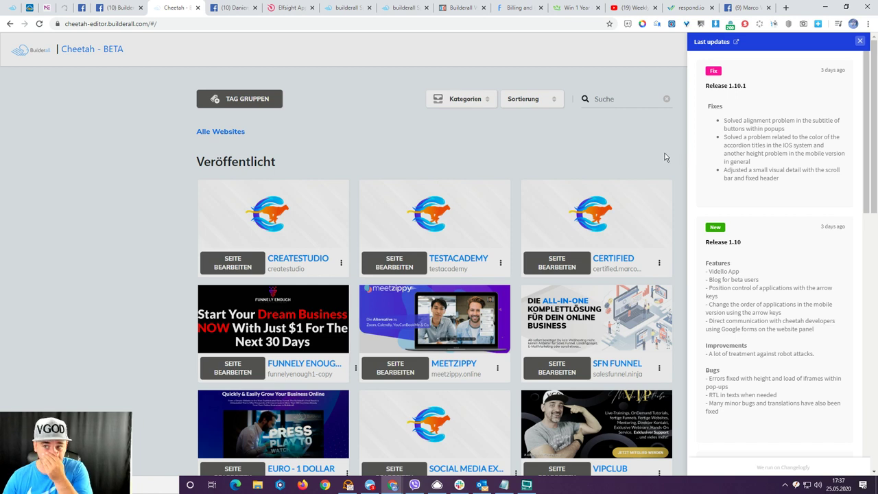
- Dismiss the release notes, view the Feedback Cheetah - BETA form from the help options, and close the form
click(683, 142)
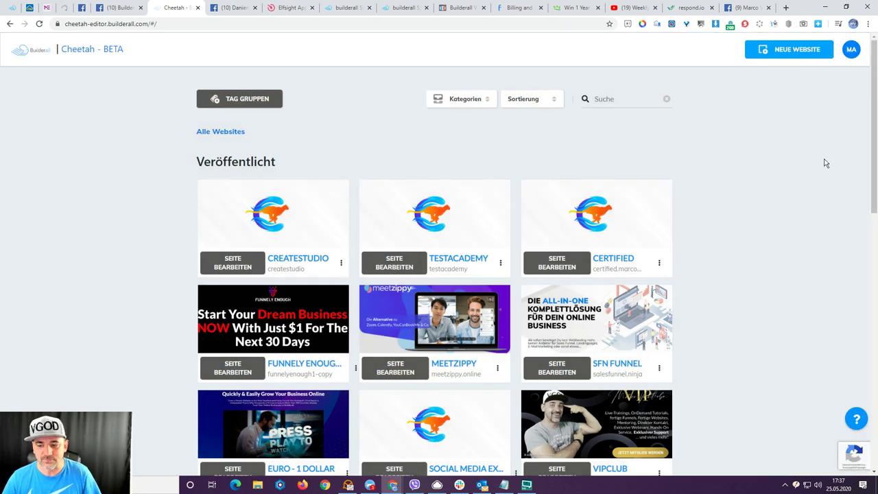
click(856, 421)
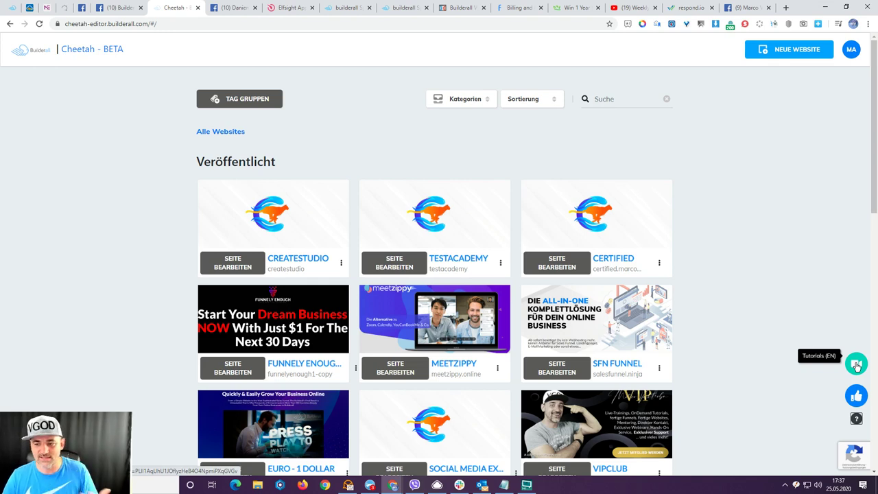
click(857, 398)
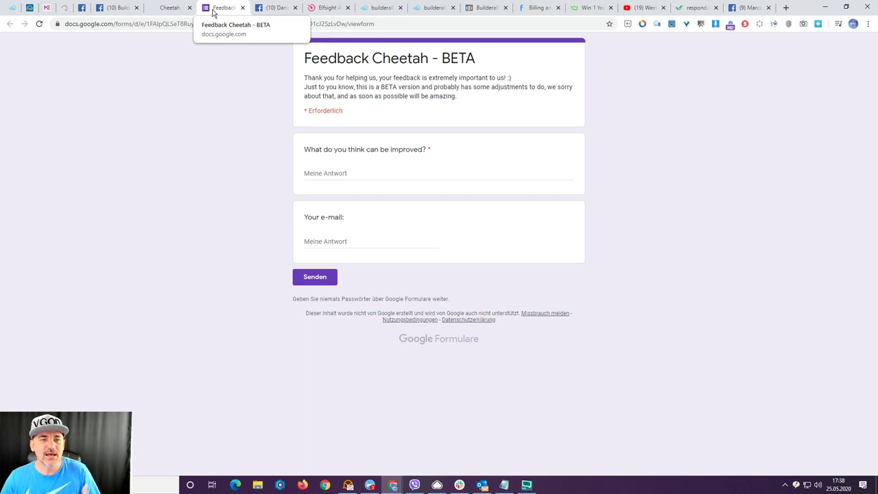
drag(304, 59, 474, 60)
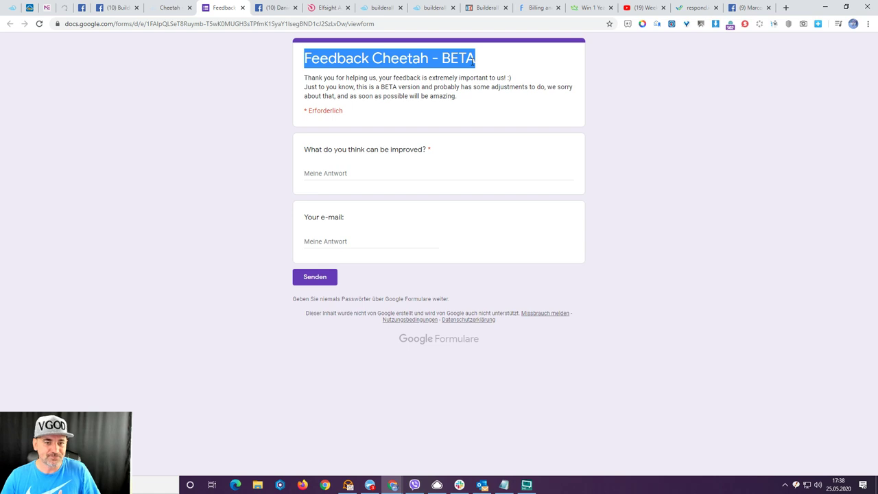
click(350, 171)
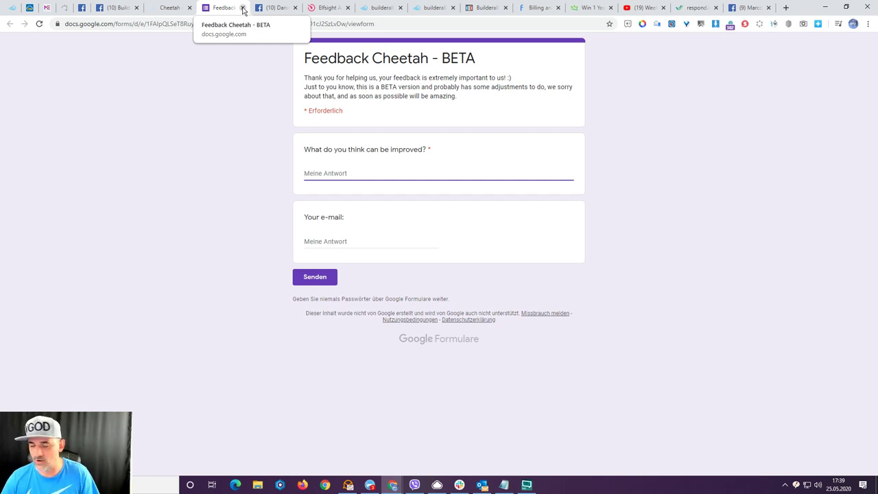
click(243, 8)
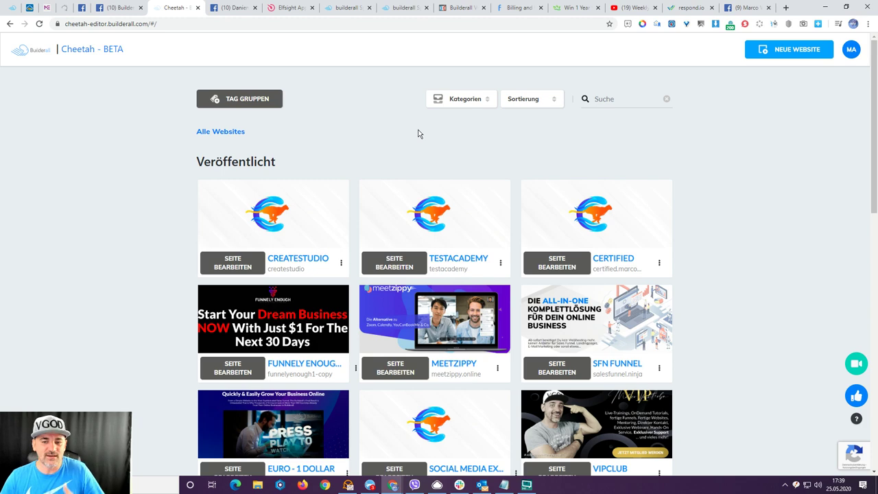
- Find the Baustelle website on page 5 of the published websites and open its page overview
scroll(420, 134, down, 5)
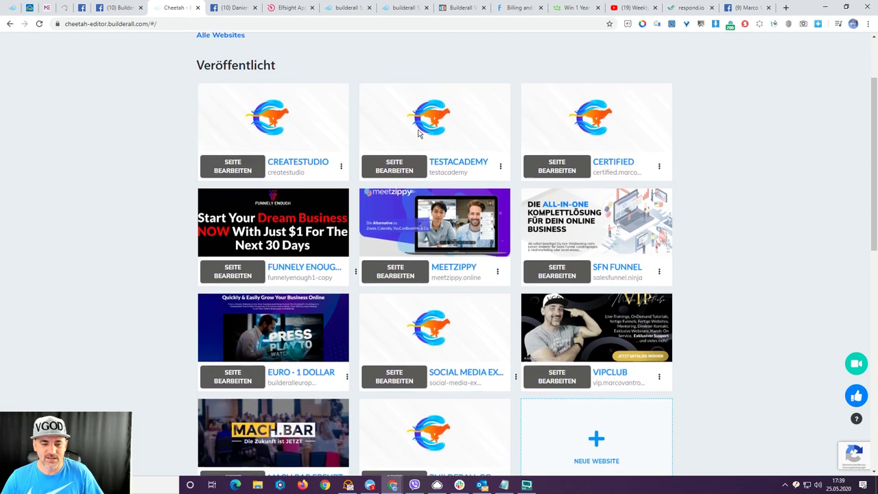
scroll(421, 134, down, 1)
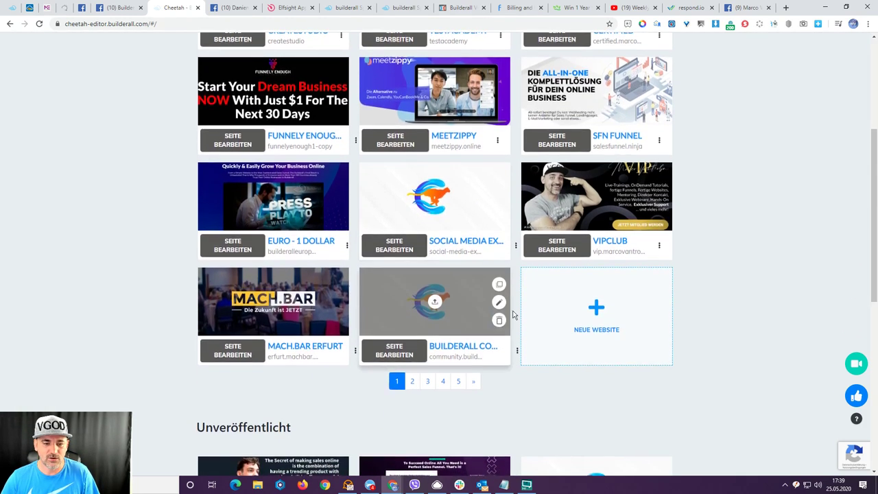
scroll(597, 311, up, 4)
scroll(449, 404, down, 3)
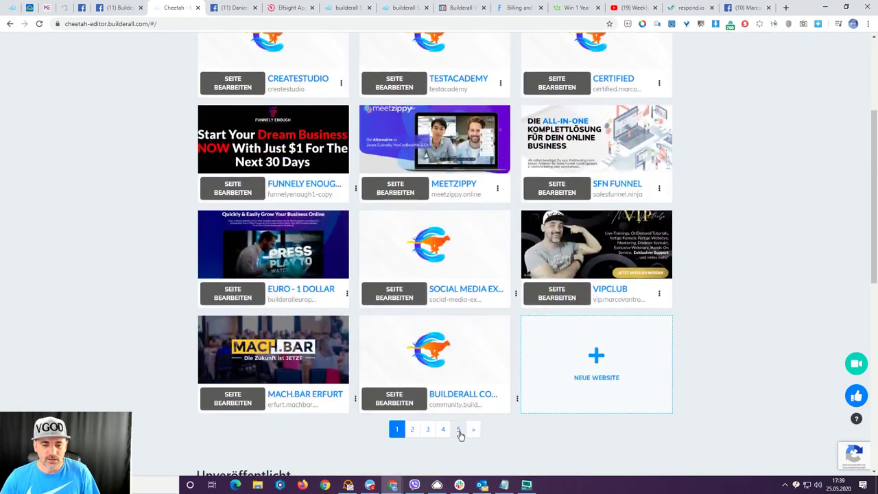
click(460, 431)
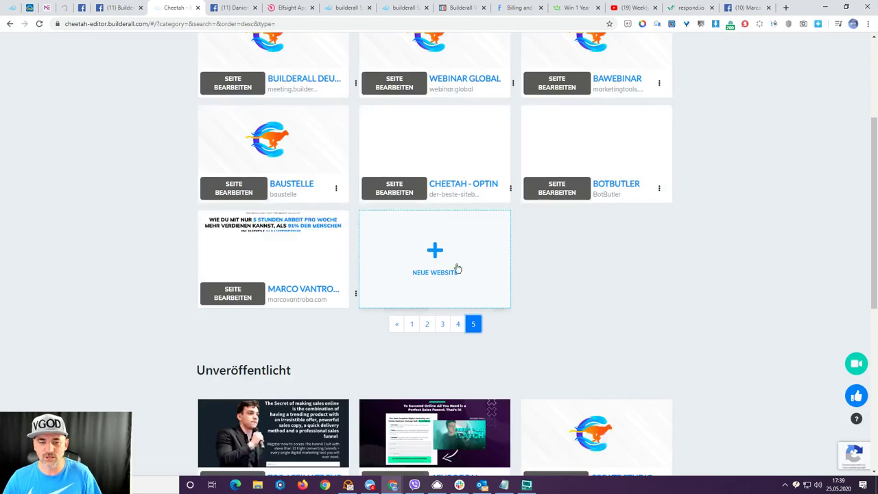
click(240, 194)
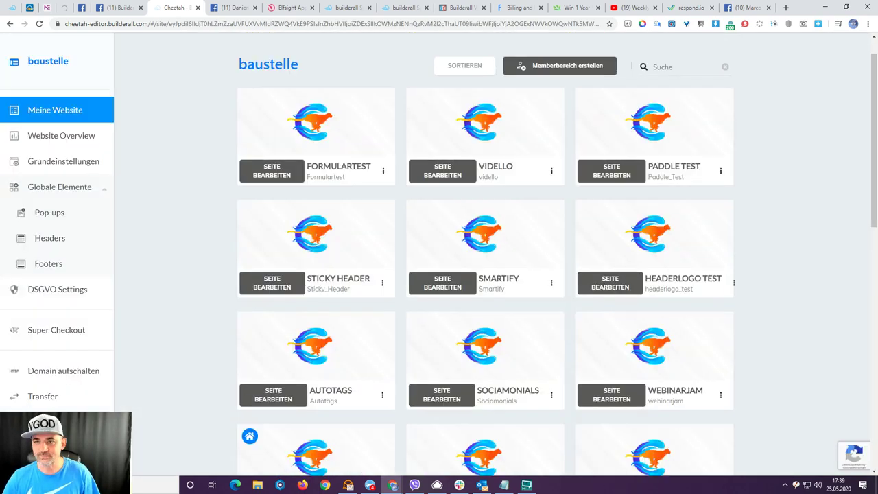
- Add a new page to the baustelle website with both name and title set to 25052020
scroll(770, 86, down, 9)
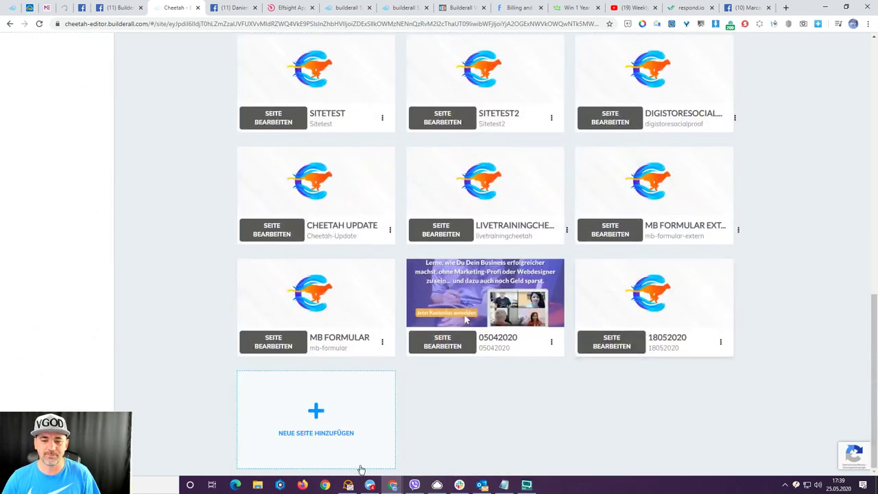
click(315, 414)
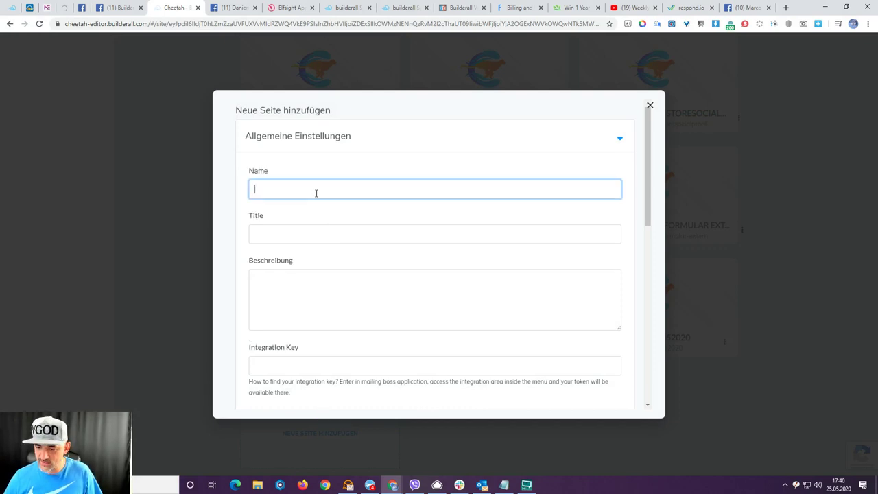
text(25052020)
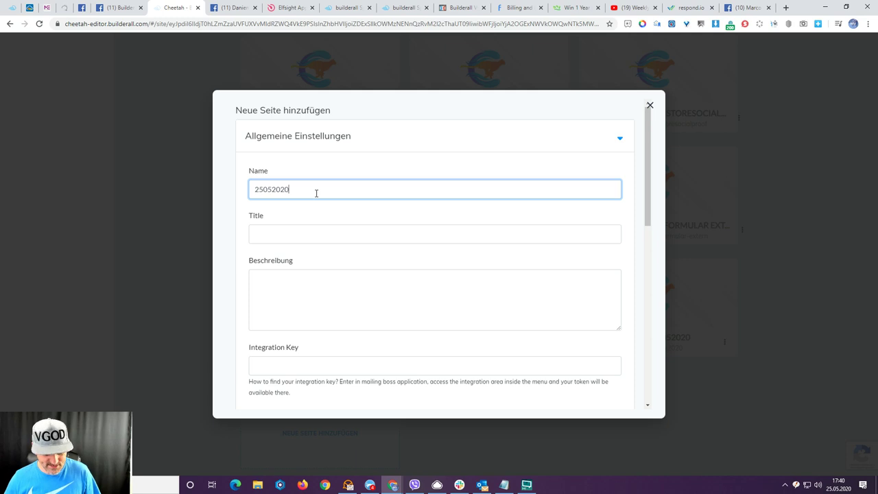
key(ctrl+a)
key(ctrl+c)
key(Tab)
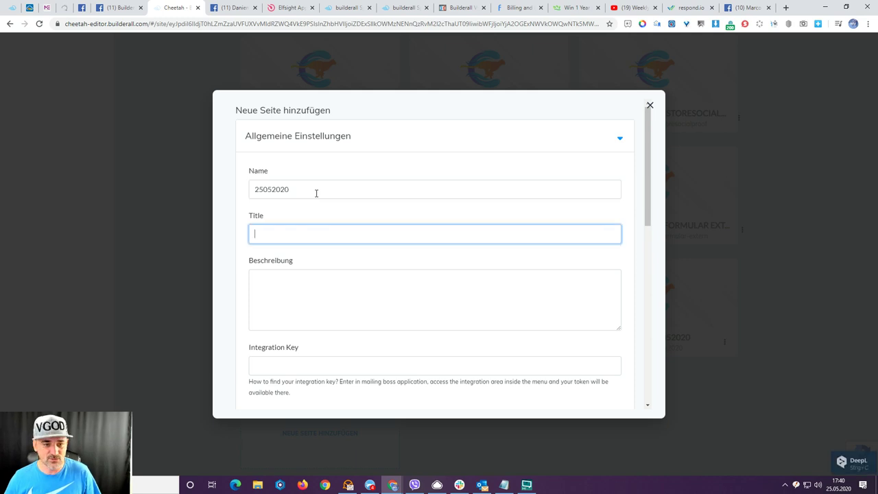
key(ctrl+v)
scroll(302, 217, down, 10)
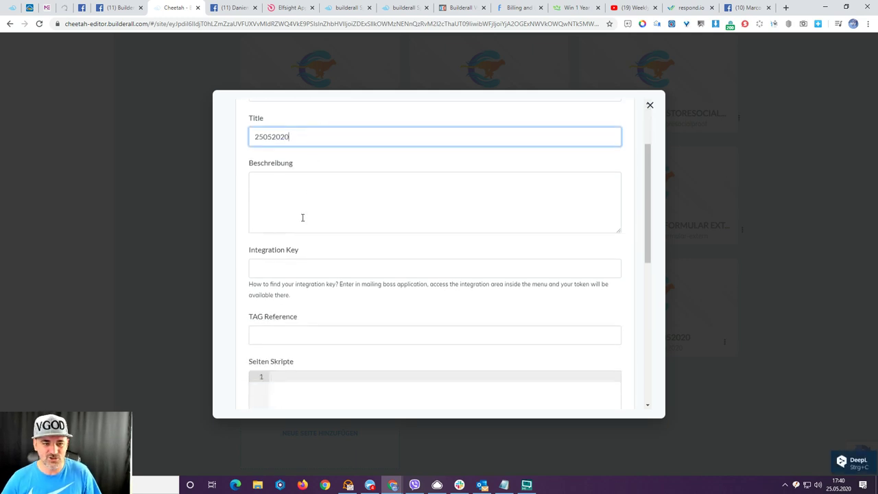
click(606, 394)
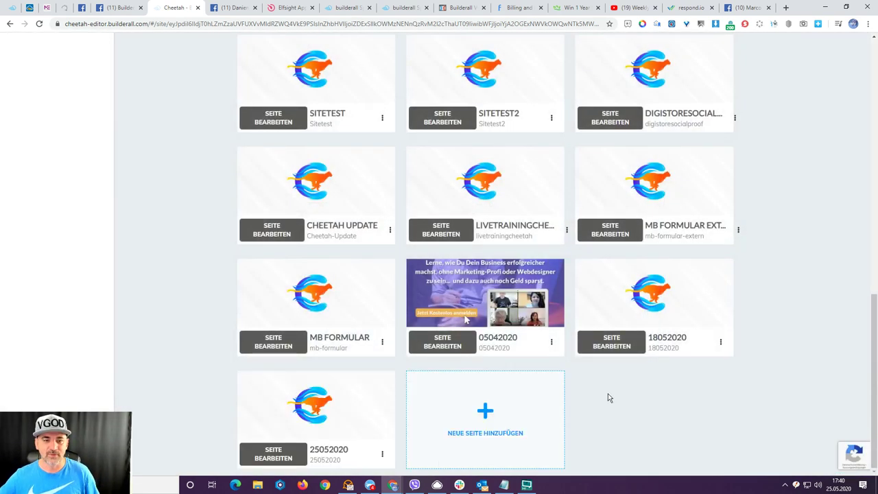
- Open page 25052020 in the editor and add an empty banner to it
click(279, 458)
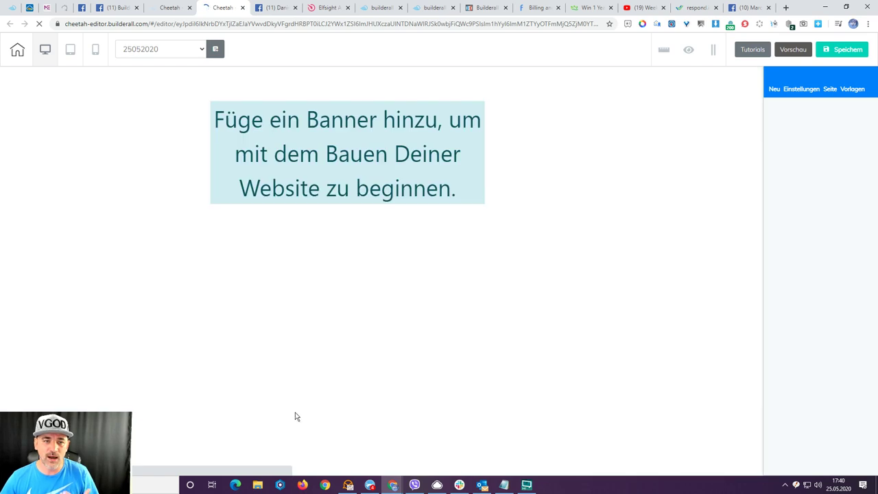
click(774, 91)
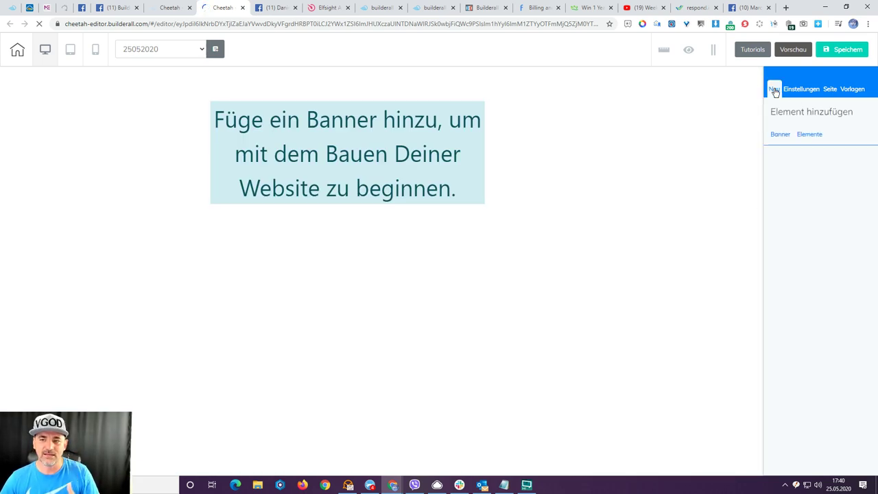
click(785, 139)
click(801, 172)
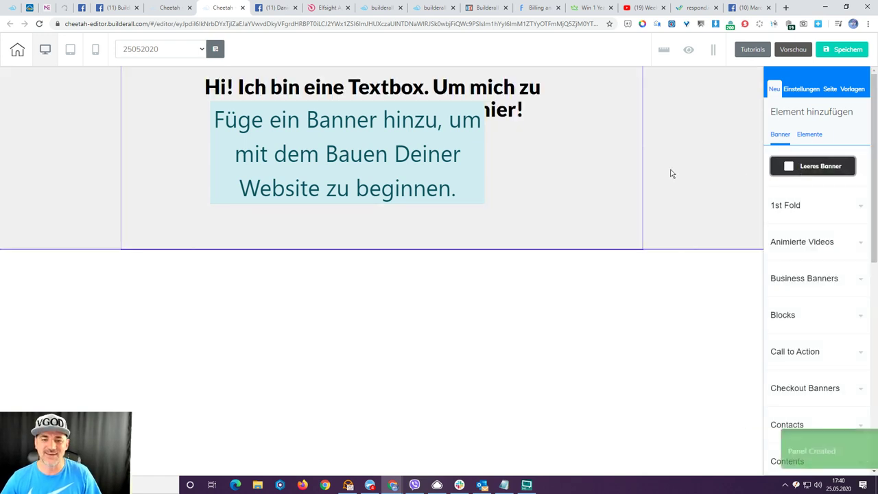
- Enlarge the empty banner to a height of 1340
click(478, 222)
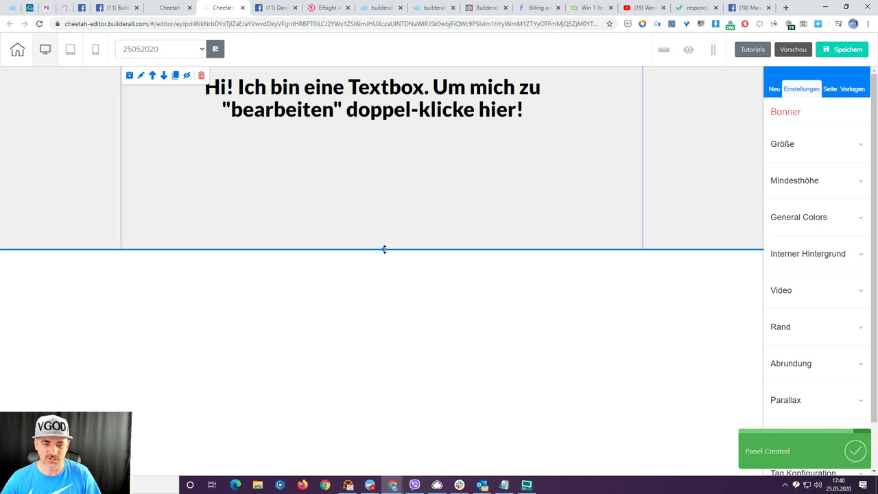
drag(384, 250, 371, 460)
scroll(433, 260, down, 1)
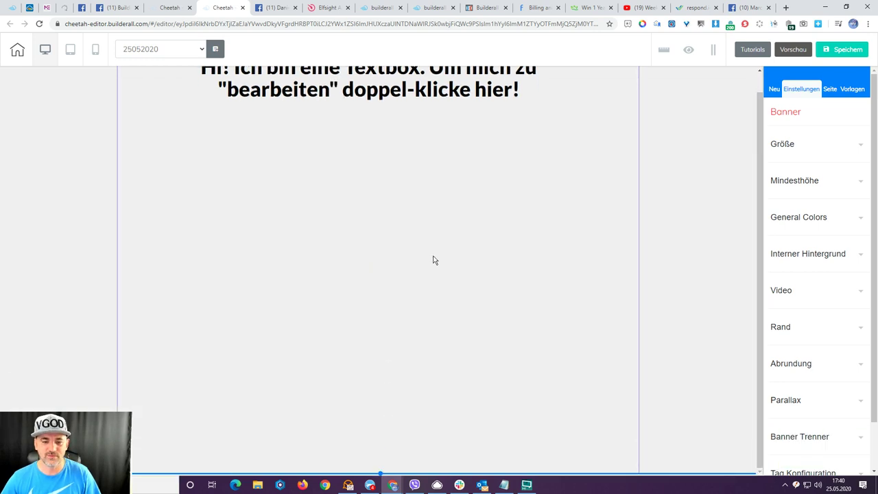
scroll(473, 288, down, 1)
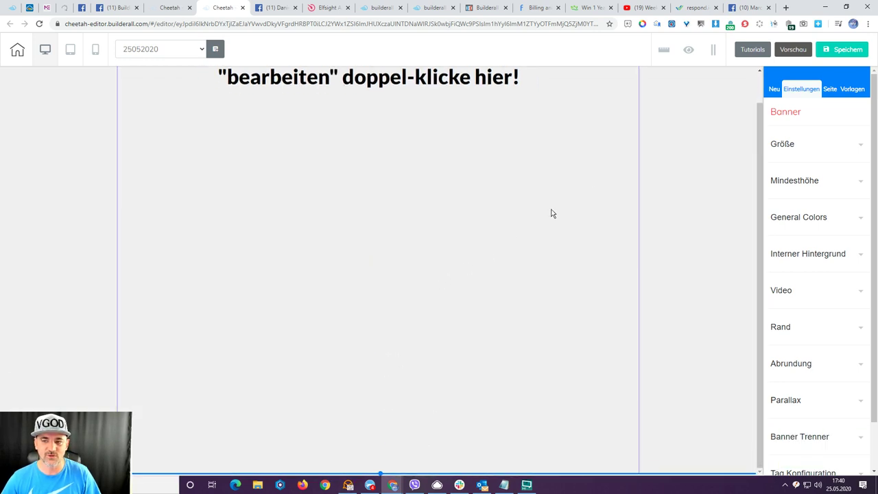
click(792, 143)
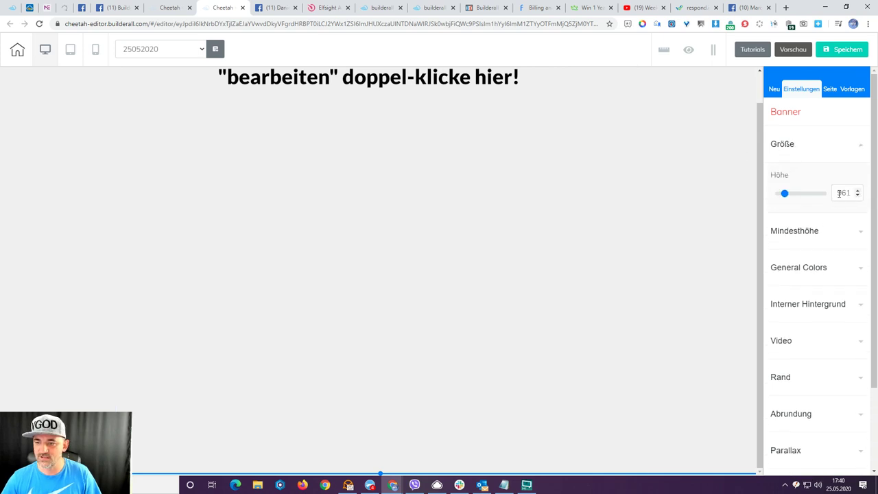
drag(784, 194, 787, 196)
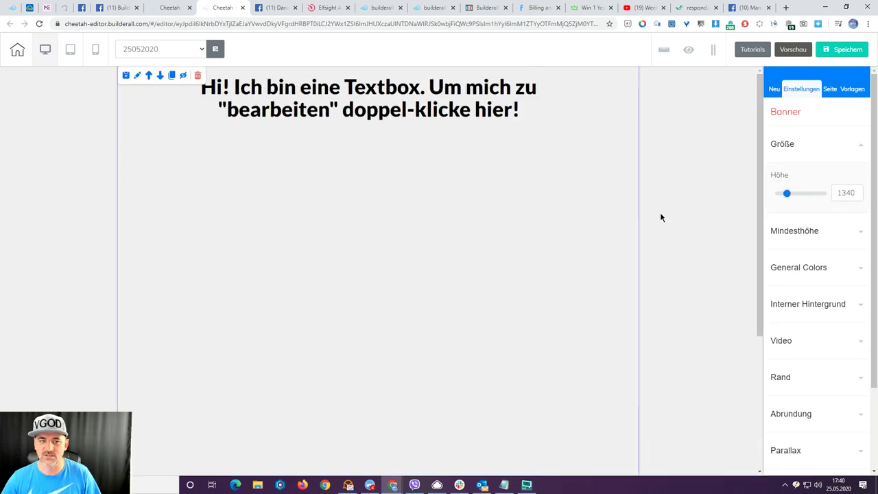
- Move the heading text box slightly down from the banner's upper edge and centre it horizontally
scroll(400, 114, up, 2)
click(400, 115)
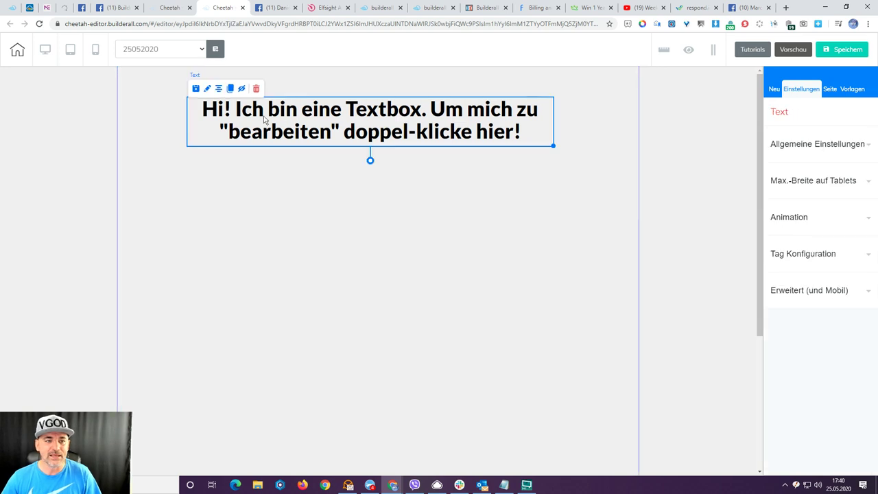
click(218, 89)
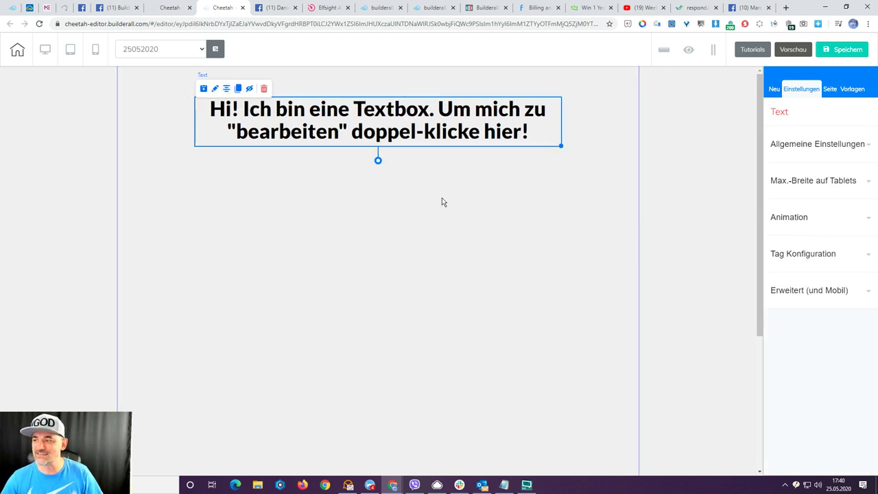
click(442, 202)
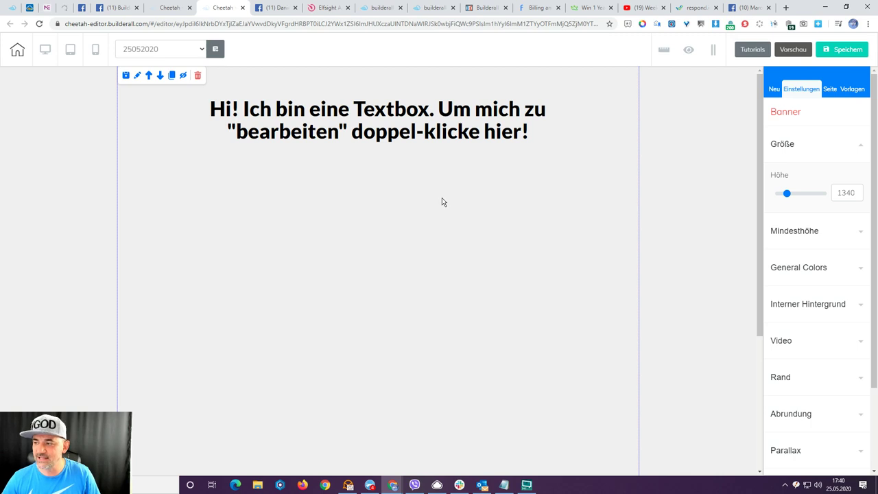
- Add a Vidello video element to the banner below the heading text
click(774, 90)
click(807, 135)
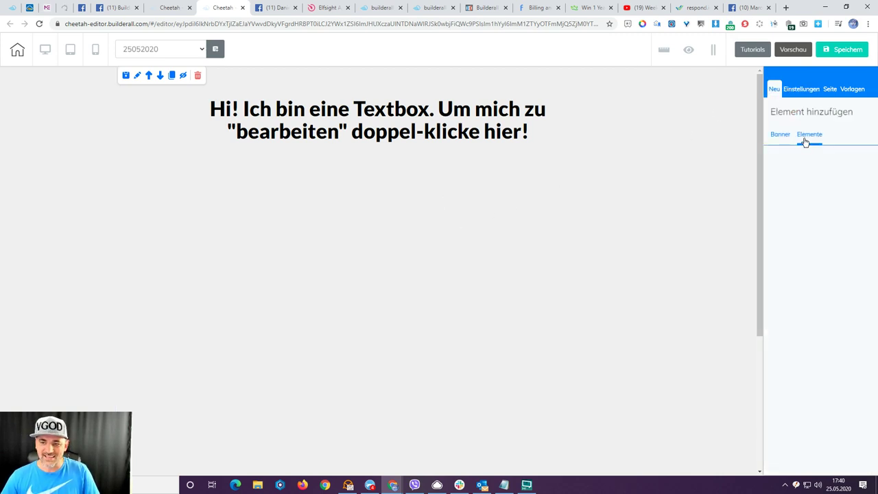
scroll(789, 264, down, 7)
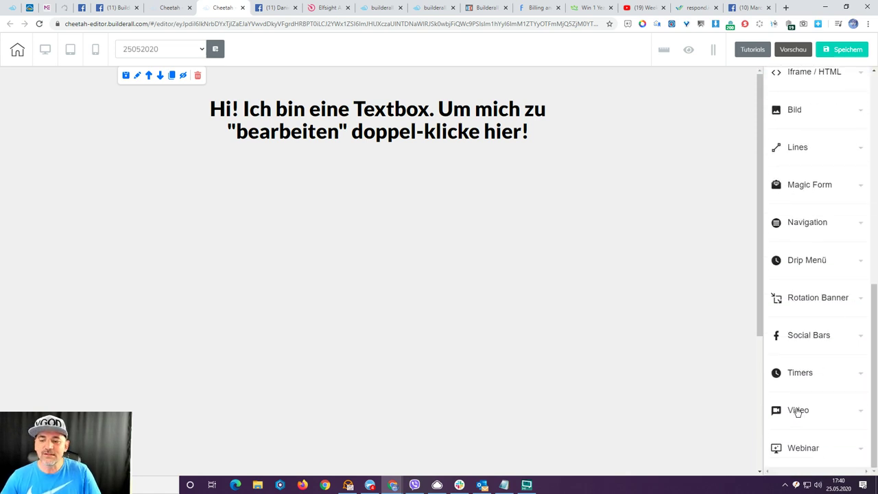
click(798, 410)
scroll(796, 409, down, 3)
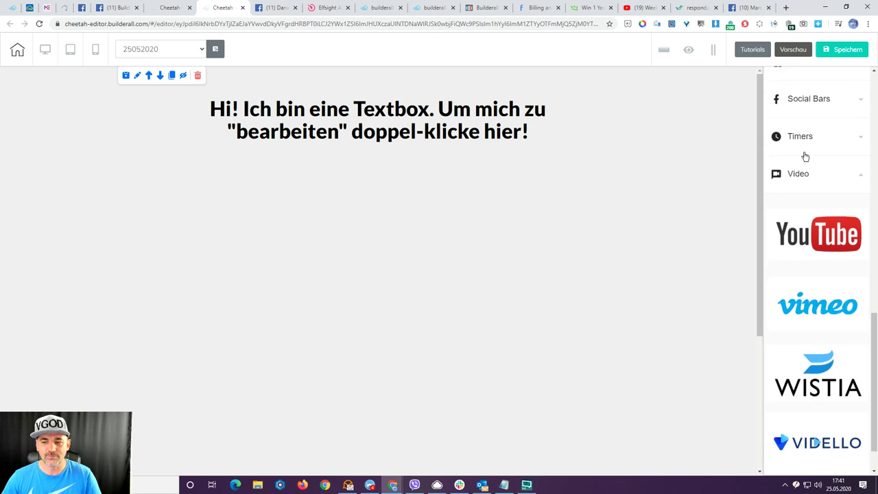
scroll(807, 178, down, 1)
drag(824, 400, 290, 239)
click(314, 243)
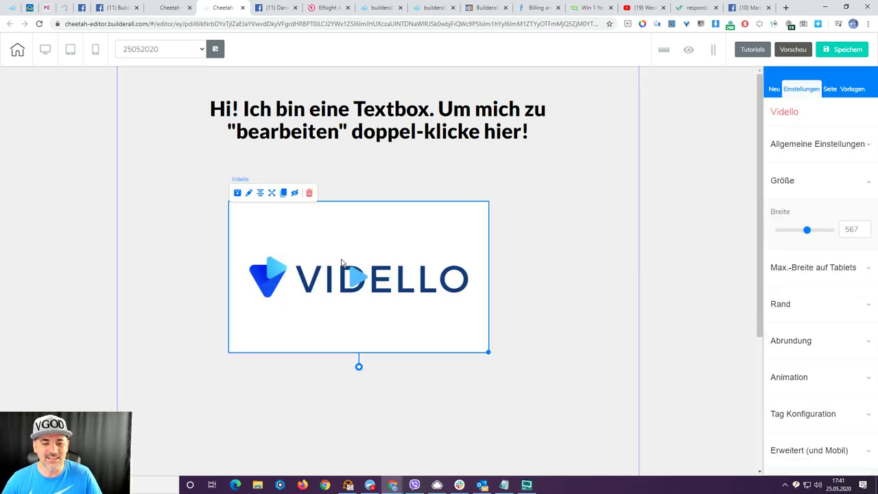
- Enlarge the Vidello element to a width of about 763 and centre it horizontally in the banner
drag(487, 352, 578, 384)
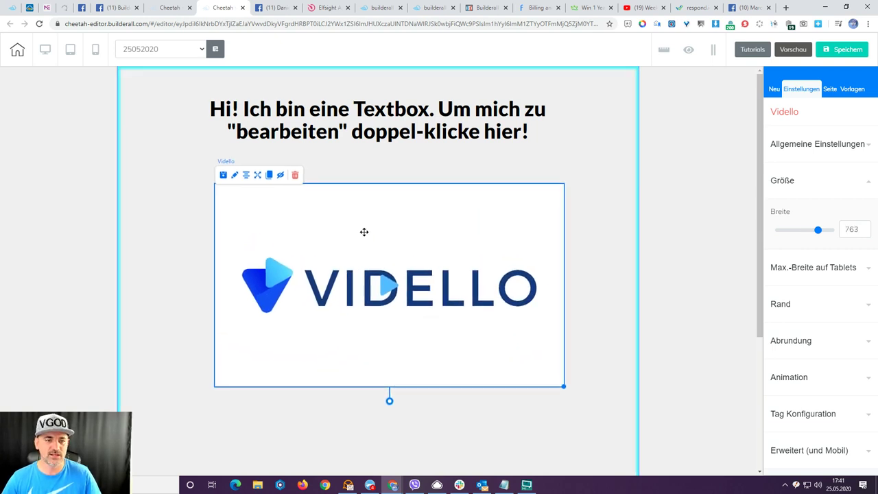
click(245, 175)
click(173, 158)
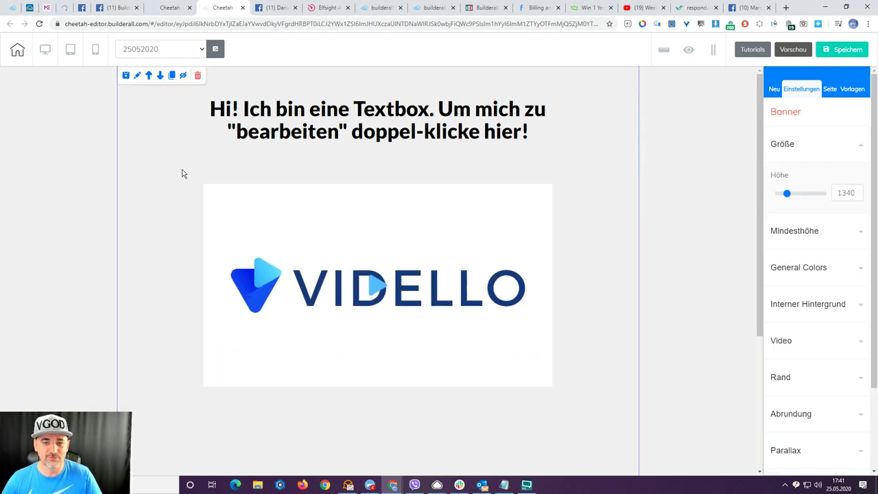
click(361, 227)
click(575, 157)
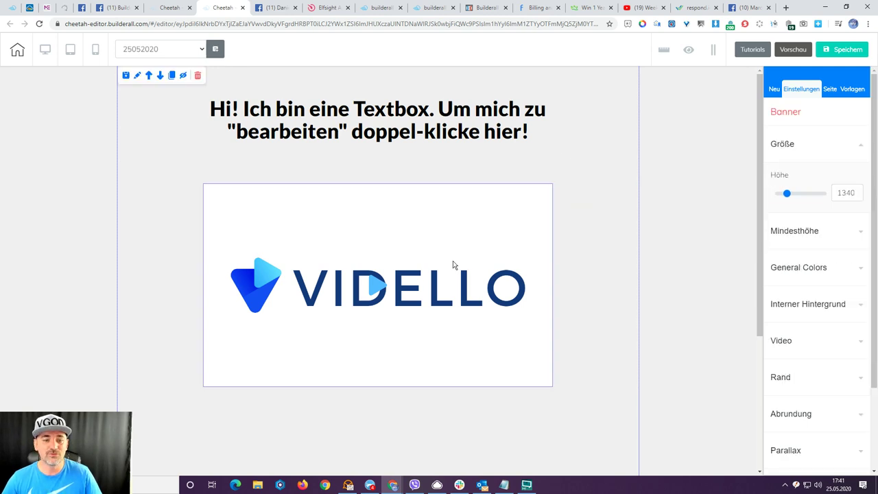
- Show the Vidello element's general settings and open the Site Builder (DE) video from Vidello's BuilderAll project in a new tab
click(418, 256)
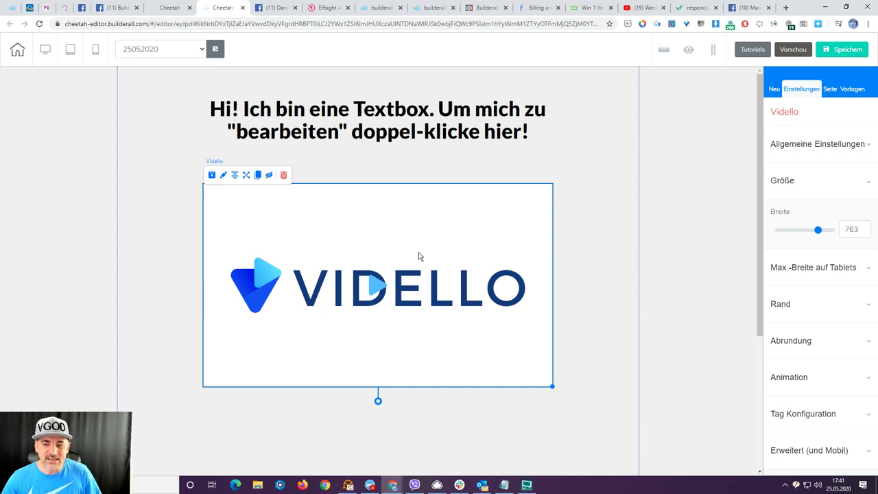
click(787, 146)
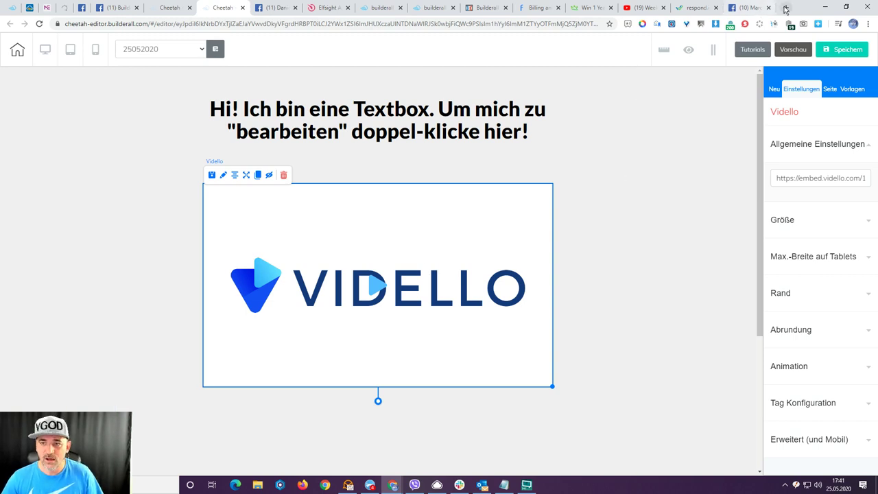
click(786, 9)
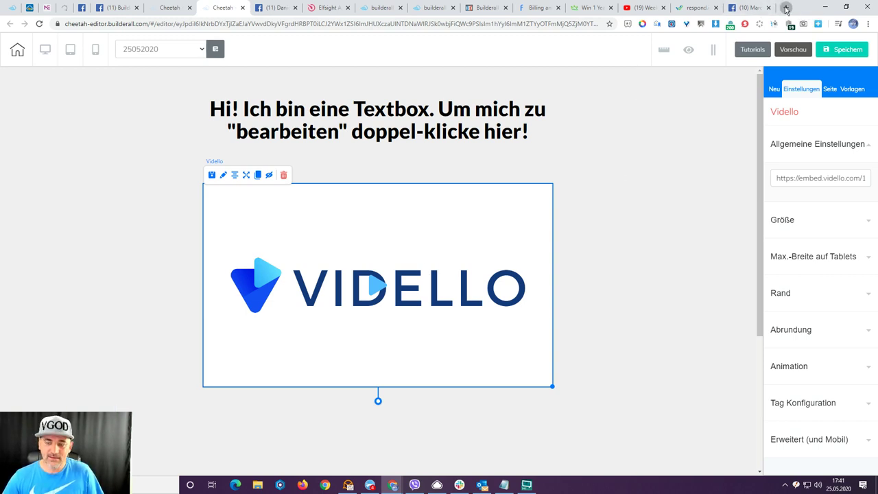
text(app)
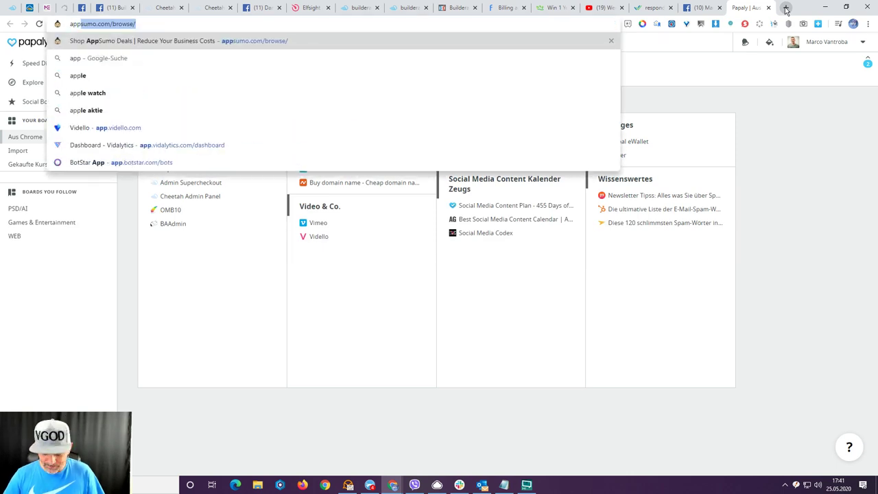
text(.v)
key(Return)
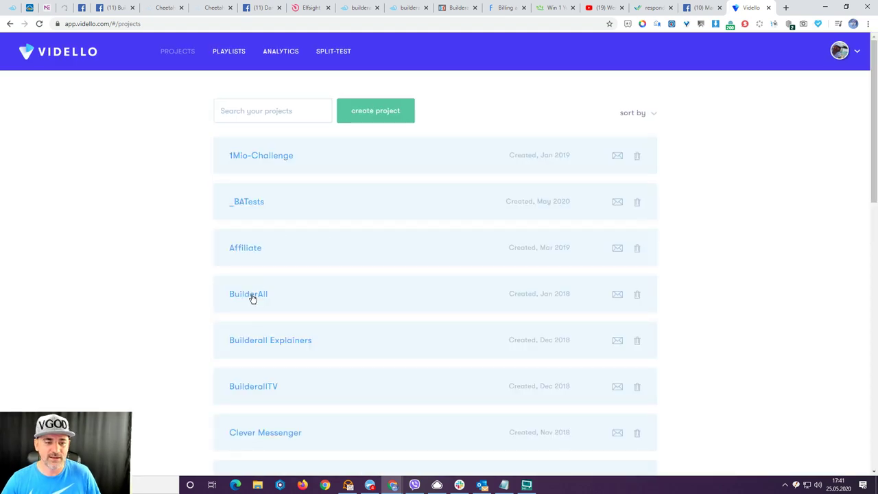
click(253, 298)
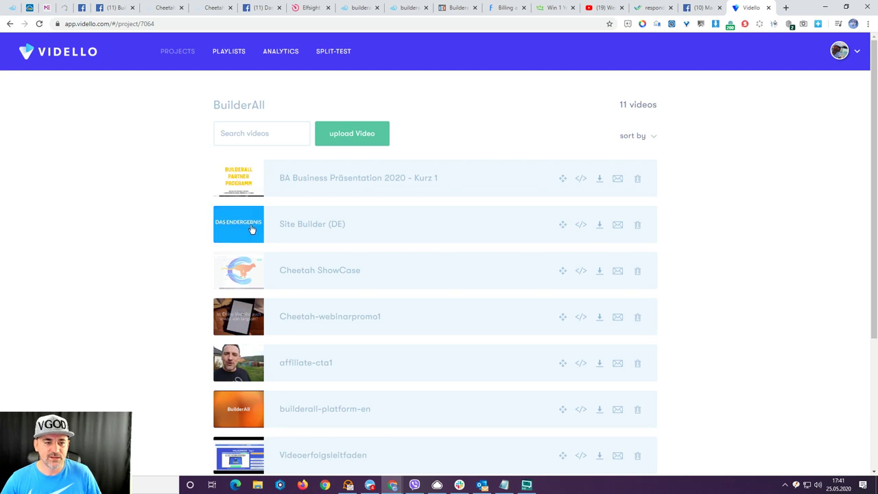
click(236, 225)
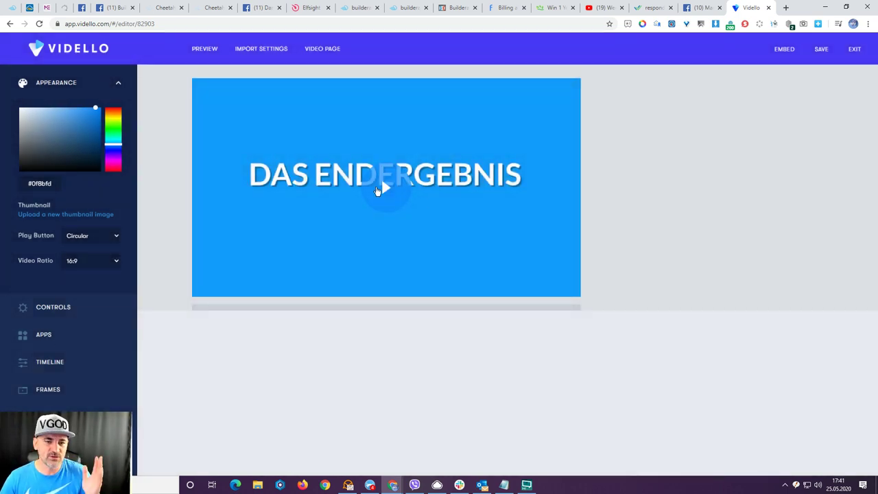
- Open the Site Builder (DE) video's public video page and copy its URL
click(326, 52)
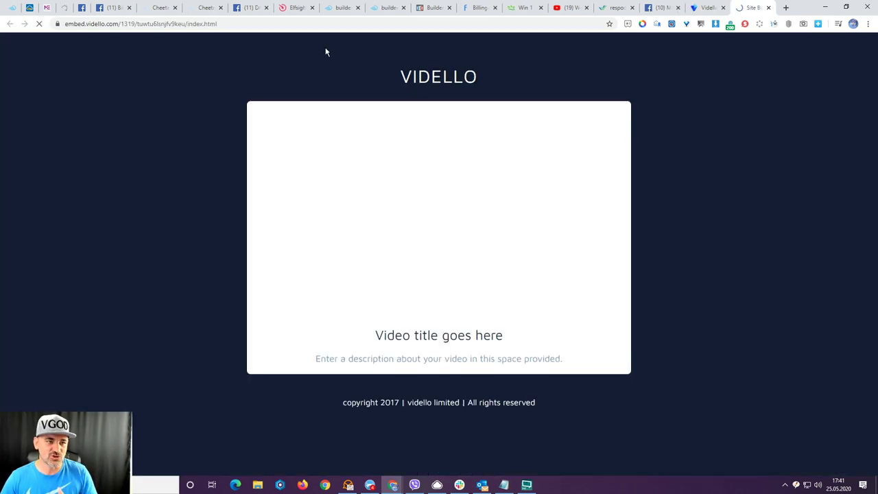
click(299, 23)
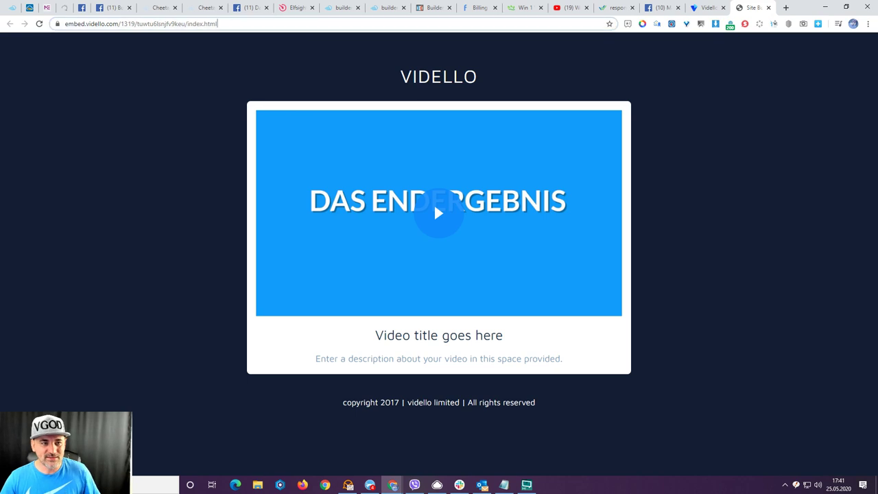
key(ctrl+c)
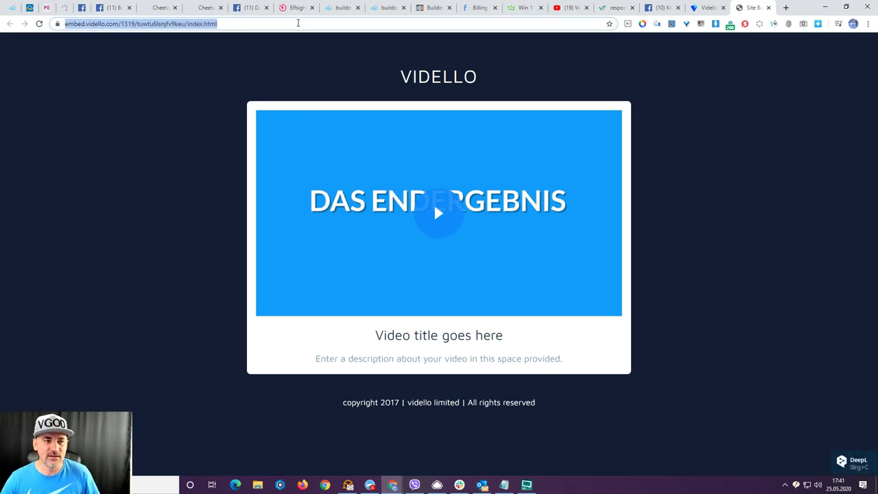
- Return to the Cheetah editor, replace the Vidello element's video link with the copied URL and check it in the page preview
click(160, 8)
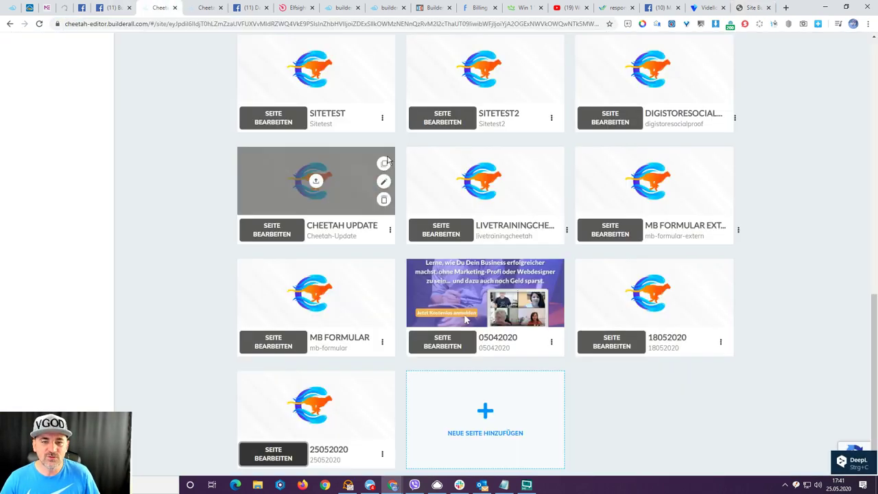
click(206, 7)
click(799, 179)
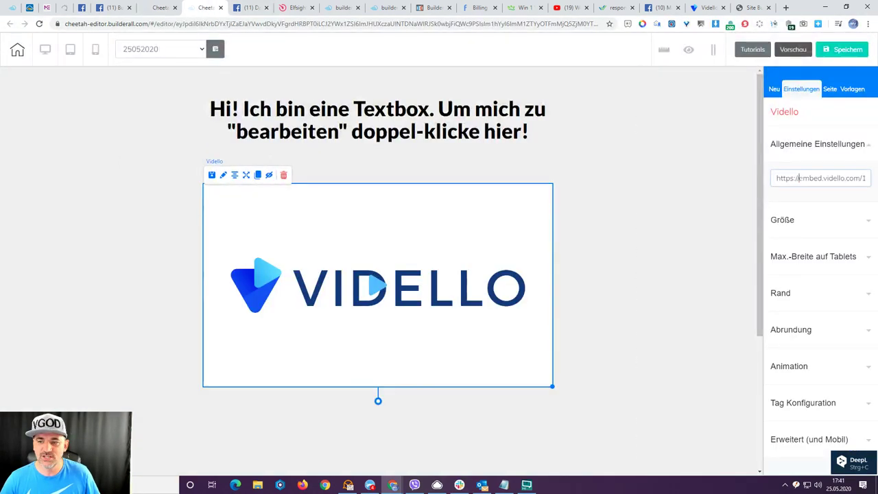
key(ctrl+a)
key(ctrl+v)
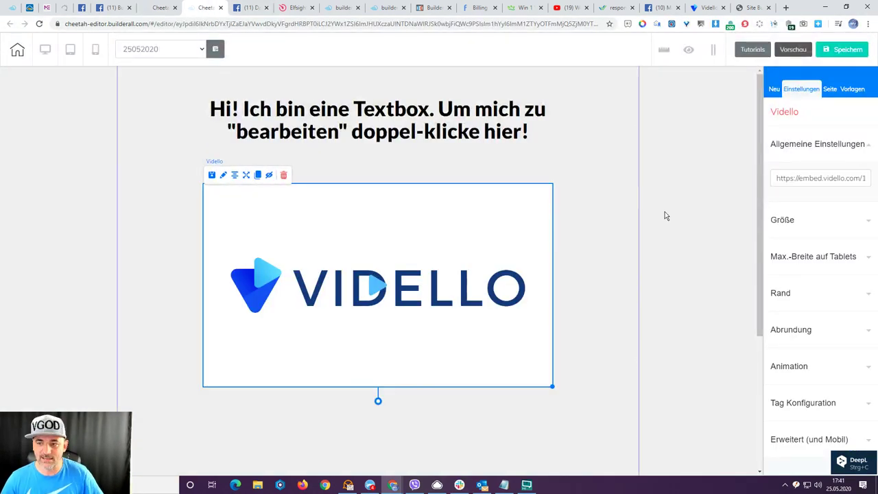
click(664, 212)
click(794, 50)
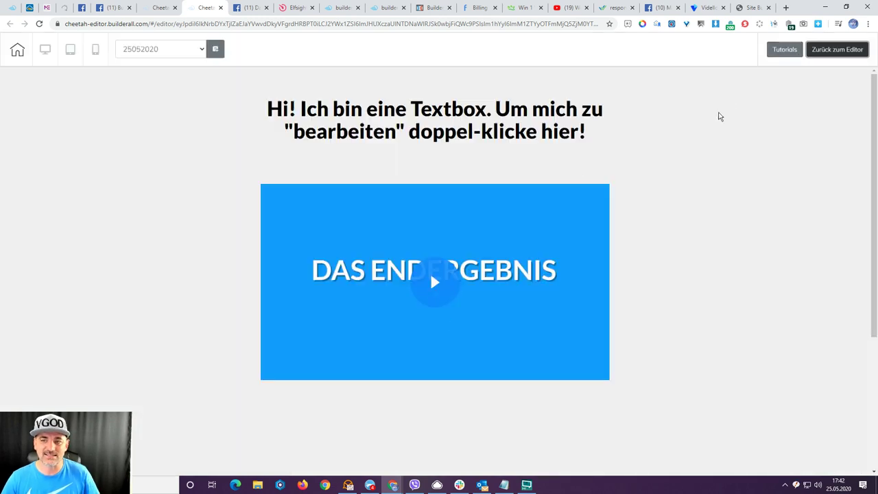
click(816, 52)
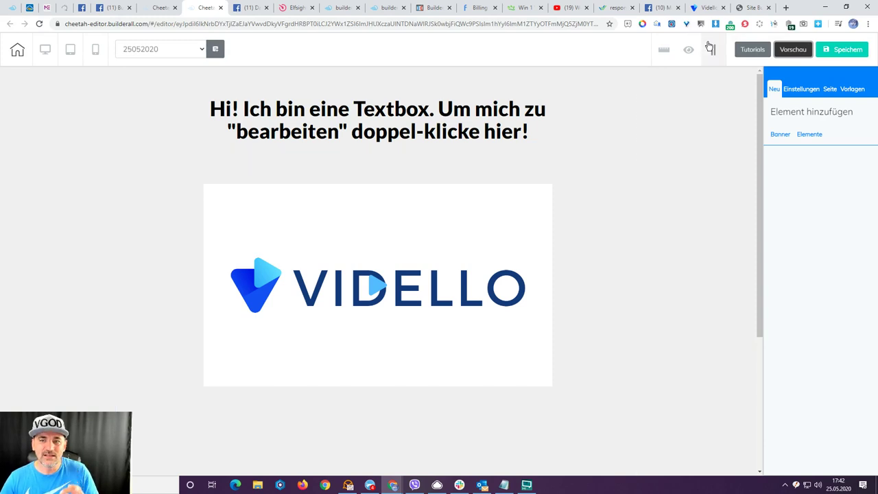
- Compare the Site Builder (DE) video's embed code in Vidello's BuilderAll project with the URL of its video page
click(707, 9)
click(755, 8)
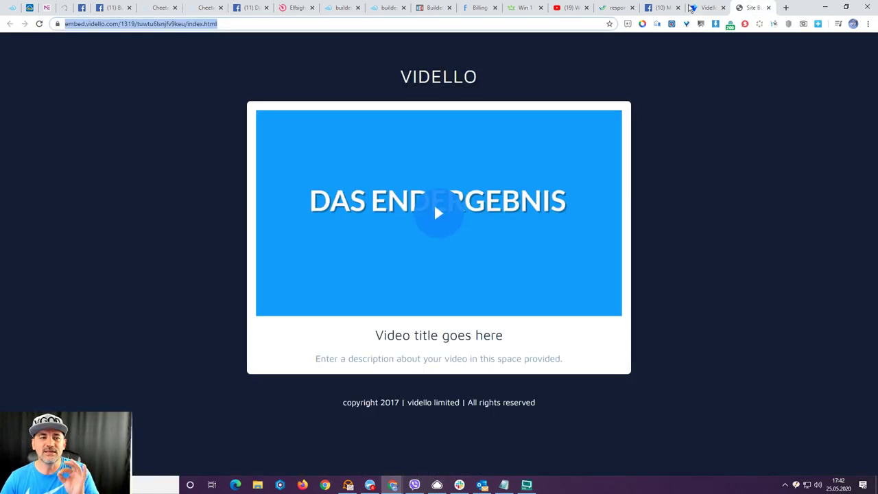
click(708, 9)
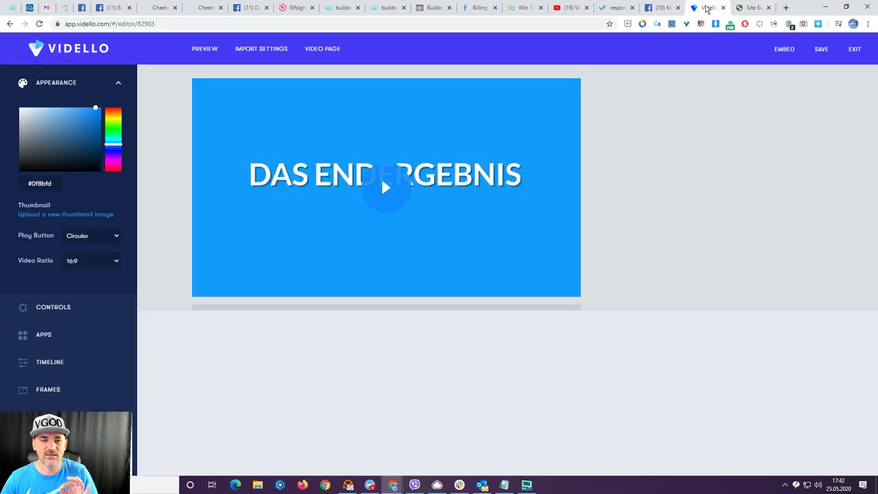
click(81, 53)
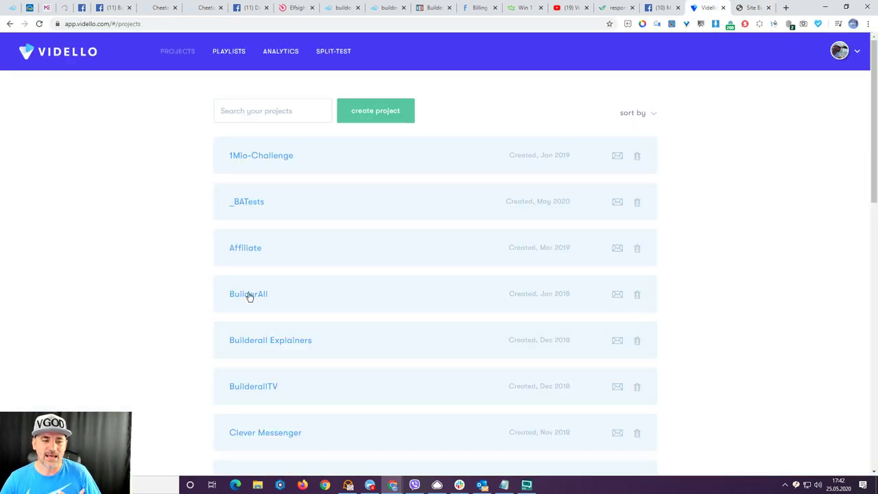
click(249, 295)
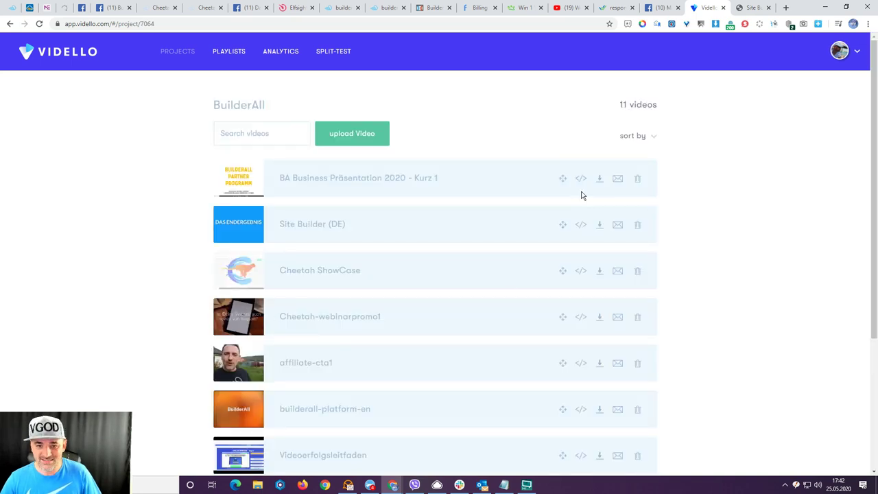
click(580, 226)
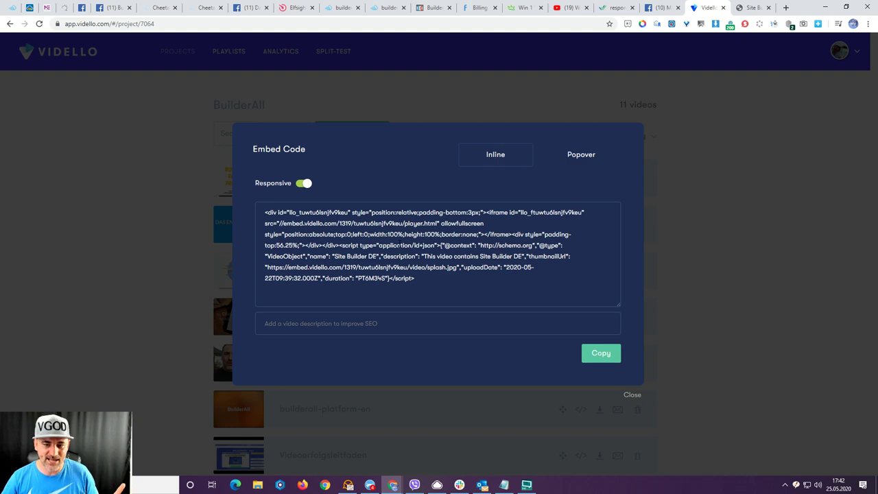
click(743, 237)
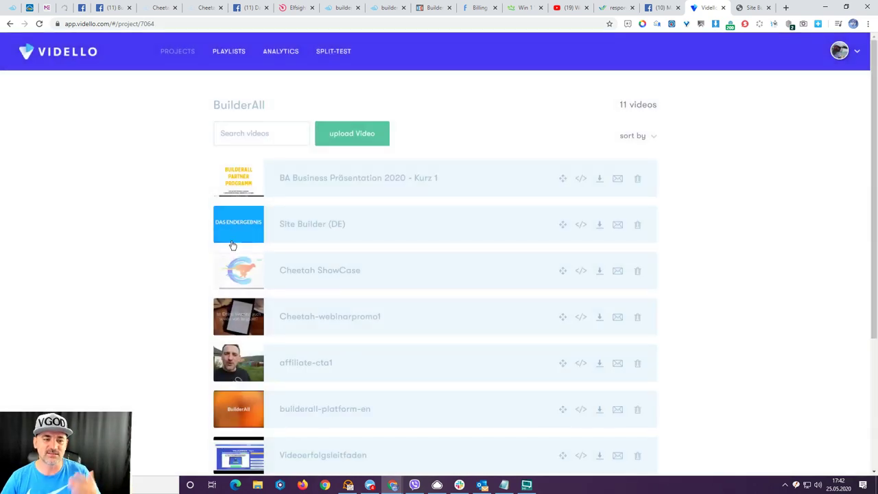
click(750, 8)
click(171, 24)
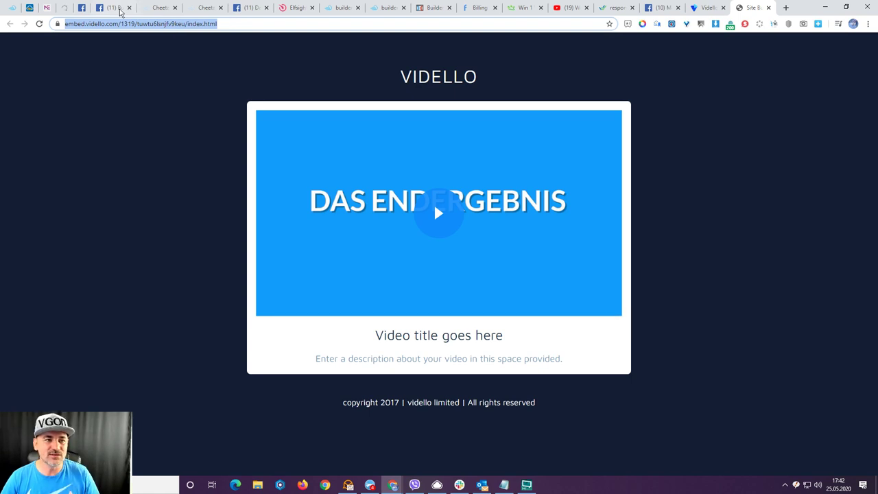
- In the Cheetah editor, make the Vidello element a Large sticky video anchored to the page's lower-left corner
click(200, 8)
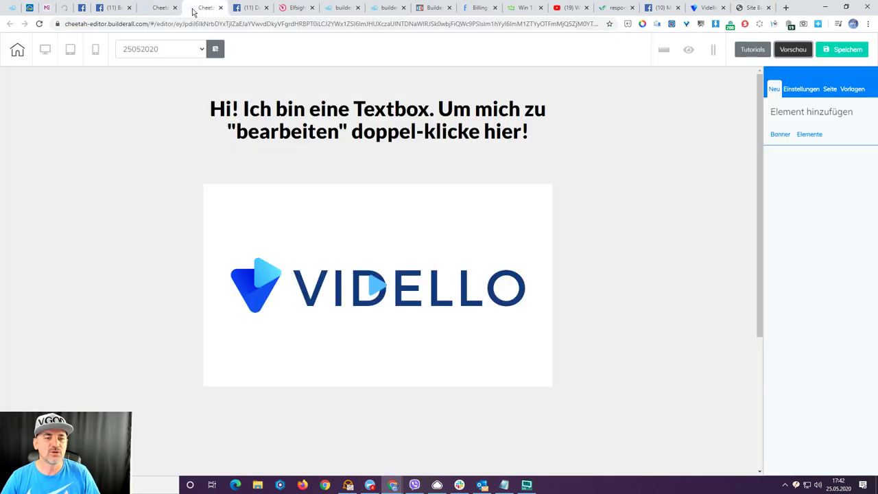
click(421, 255)
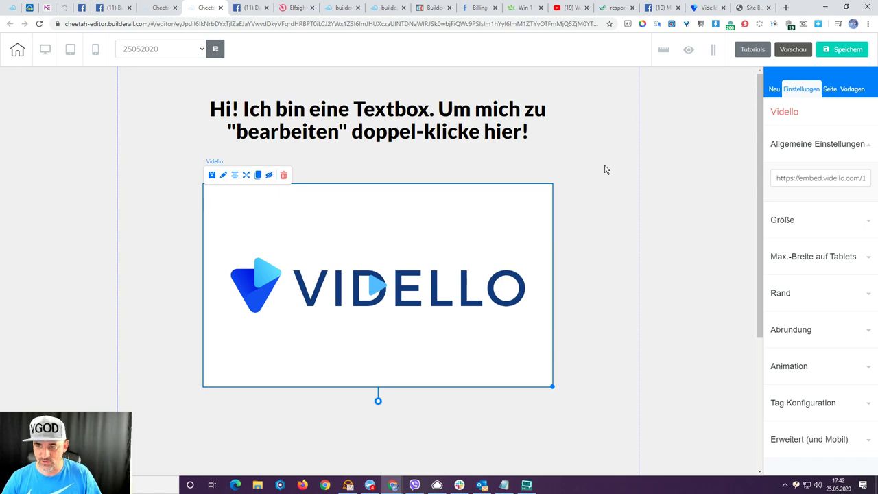
click(246, 176)
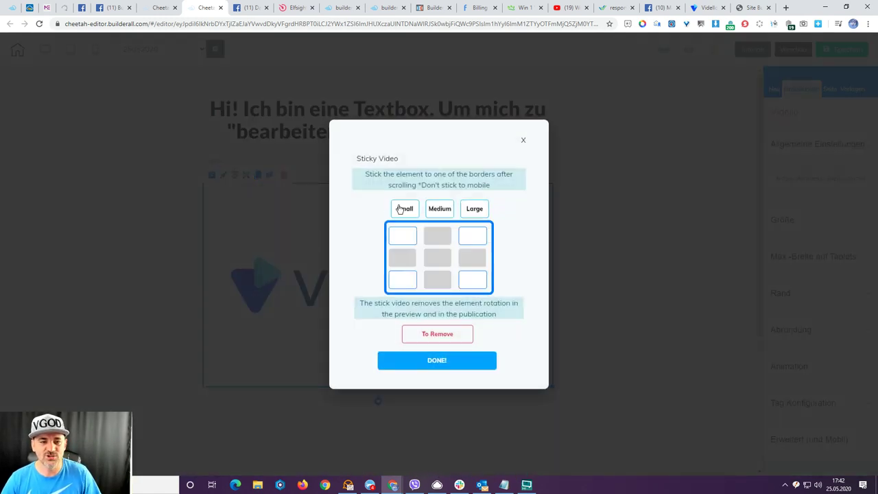
click(474, 211)
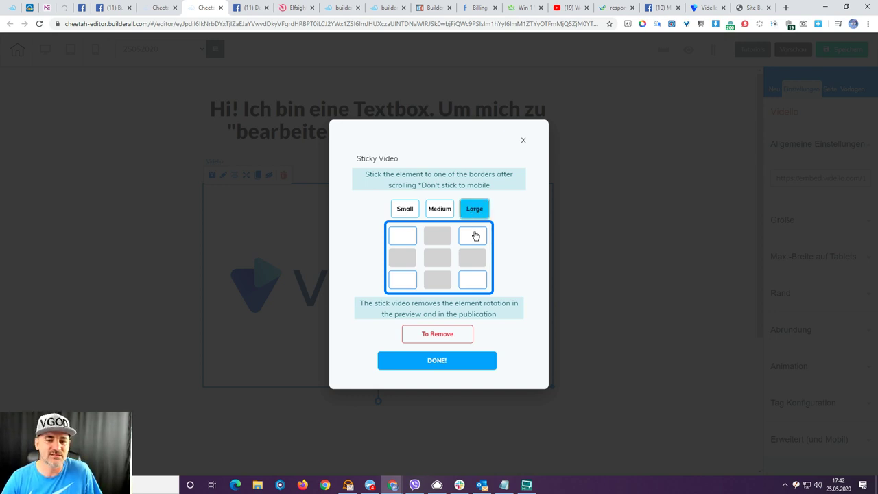
click(406, 284)
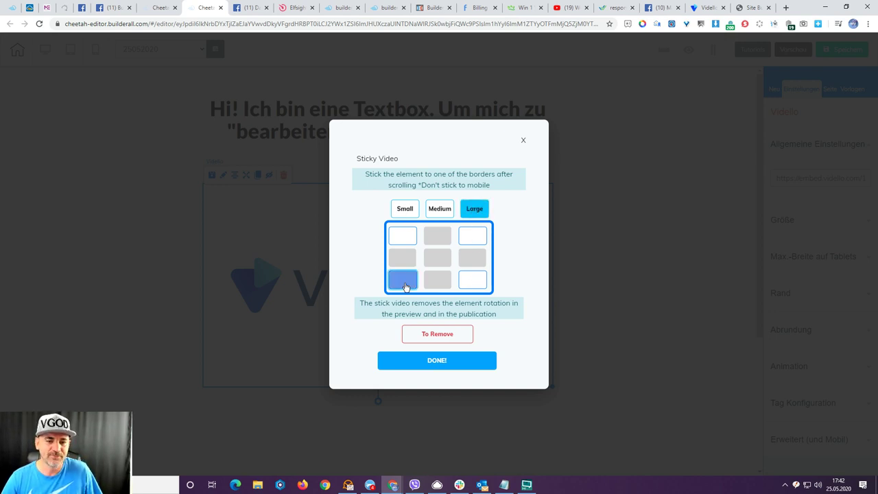
click(439, 360)
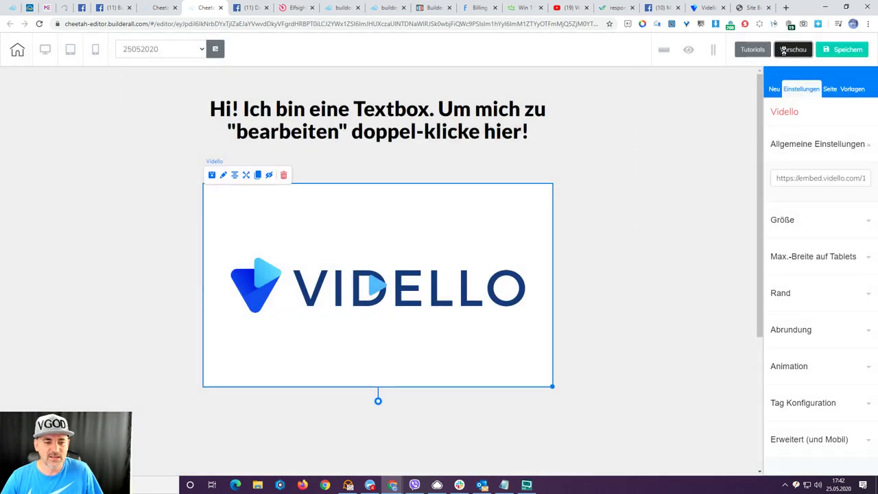
- Preview the page to check how the sticky video behaves while scrolling, and return to the editor
click(792, 50)
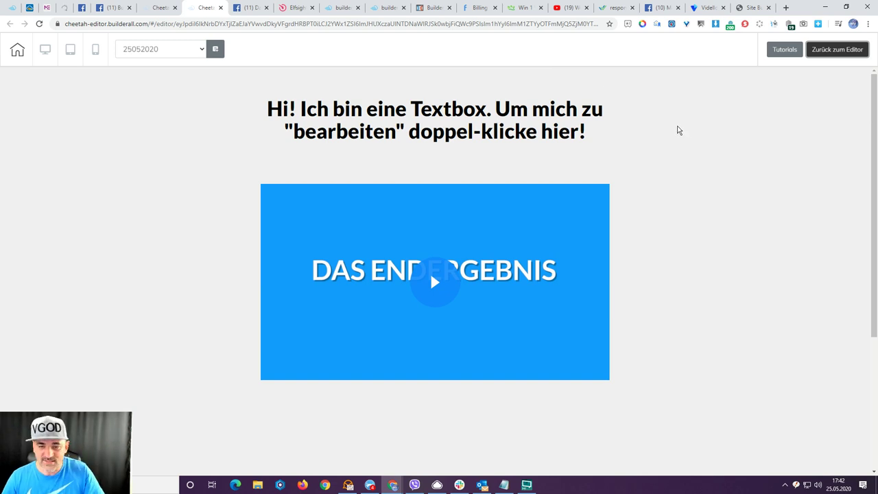
scroll(679, 130, down, 4)
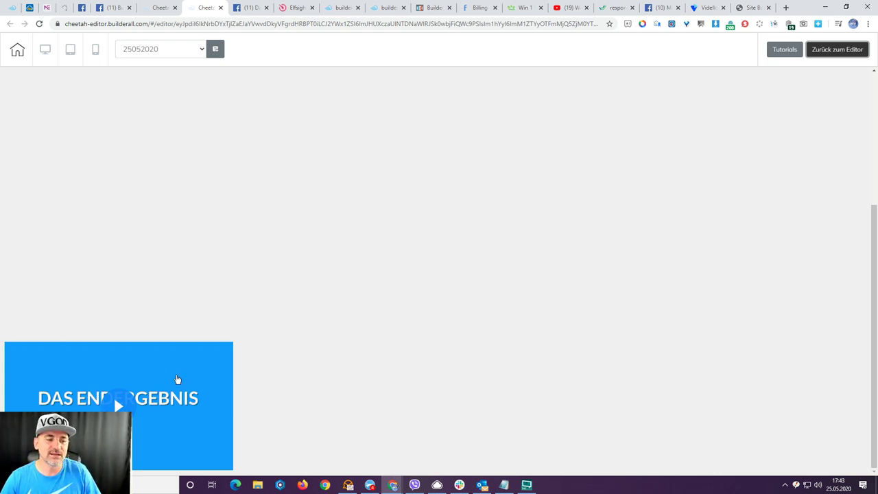
scroll(452, 277, up, 4)
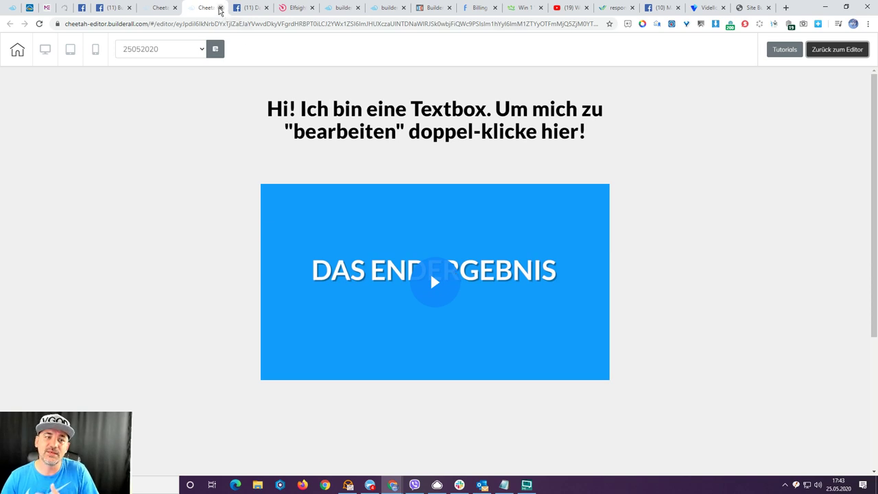
click(834, 50)
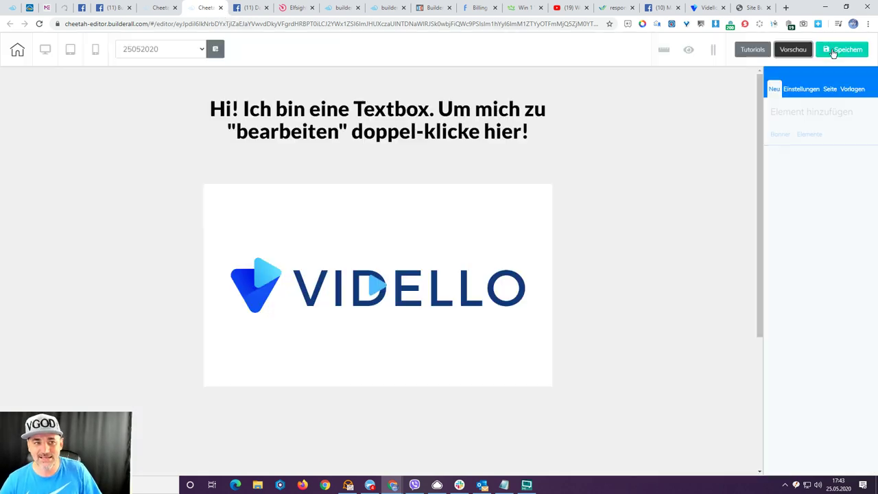
click(474, 225)
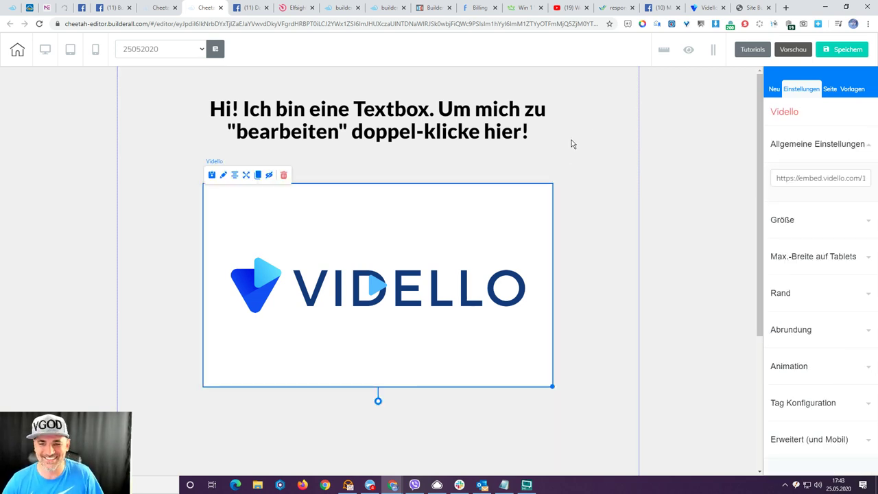
click(602, 132)
click(520, 212)
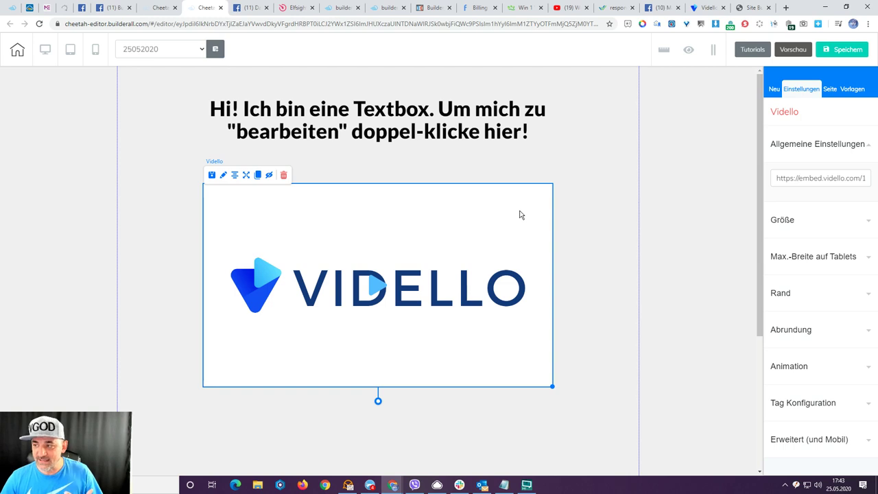
scroll(528, 211, down, 2)
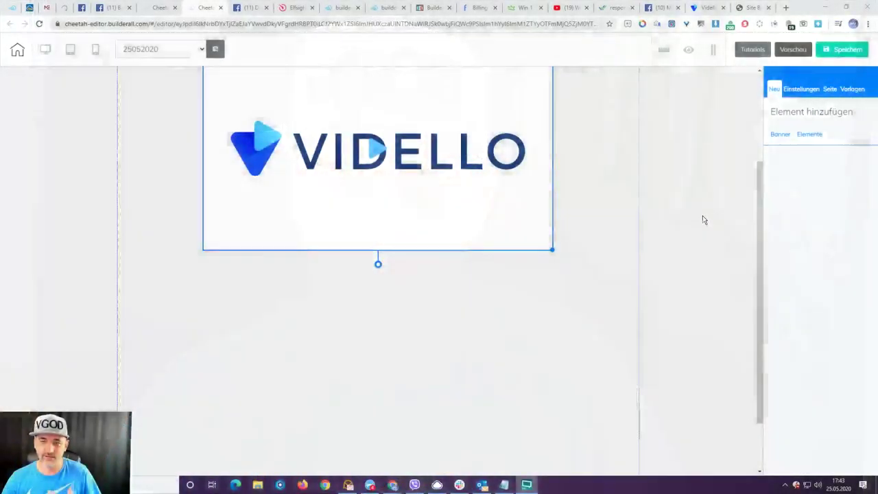
- Add a white box with a soft shadow to the empty banner area below the Vidello video and centre it horizontally
click(707, 213)
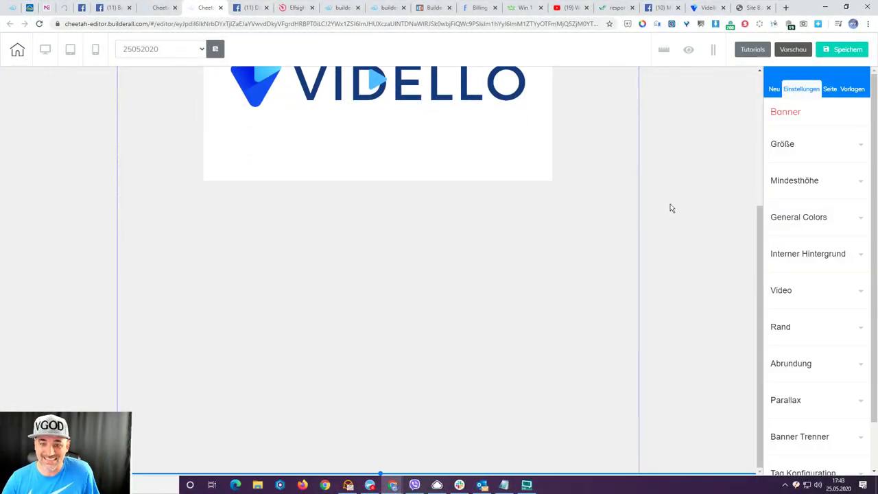
click(774, 89)
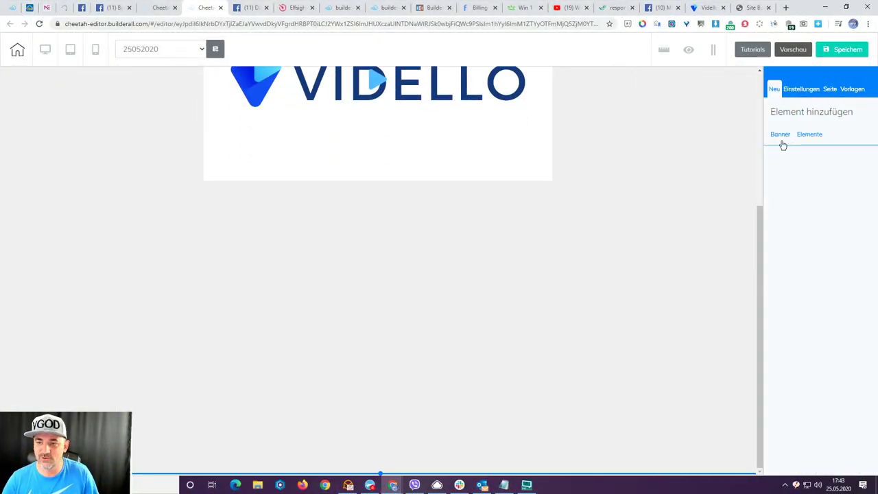
click(812, 134)
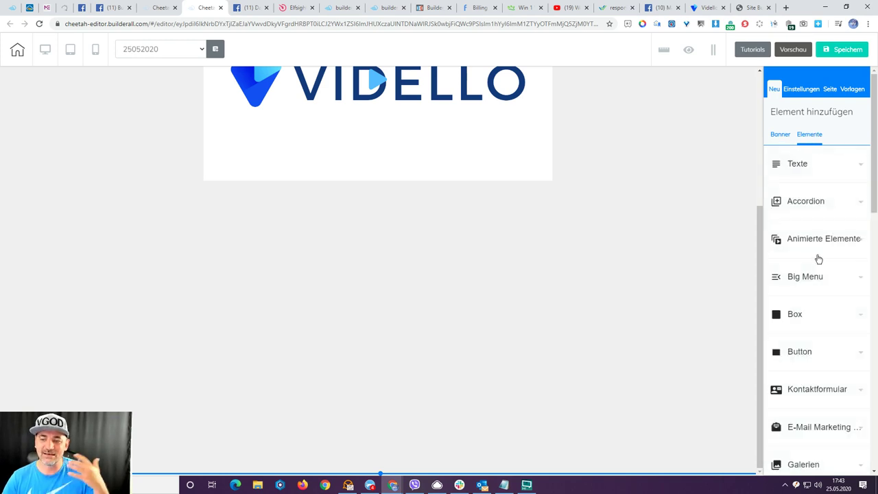
scroll(815, 256, down, 1)
scroll(812, 256, down, 3)
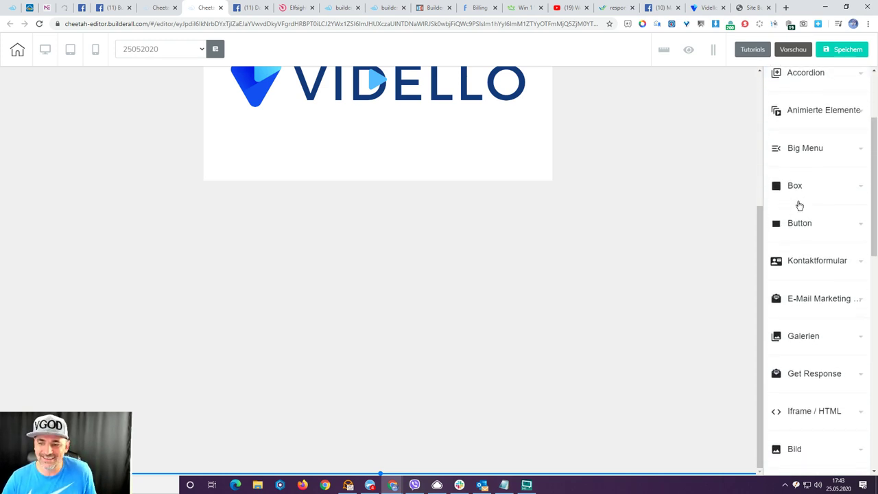
click(795, 181)
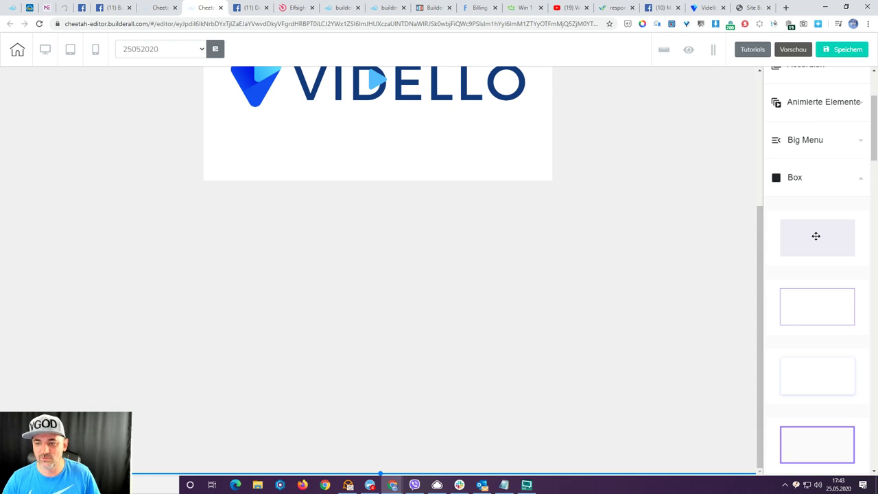
drag(822, 373, 310, 298)
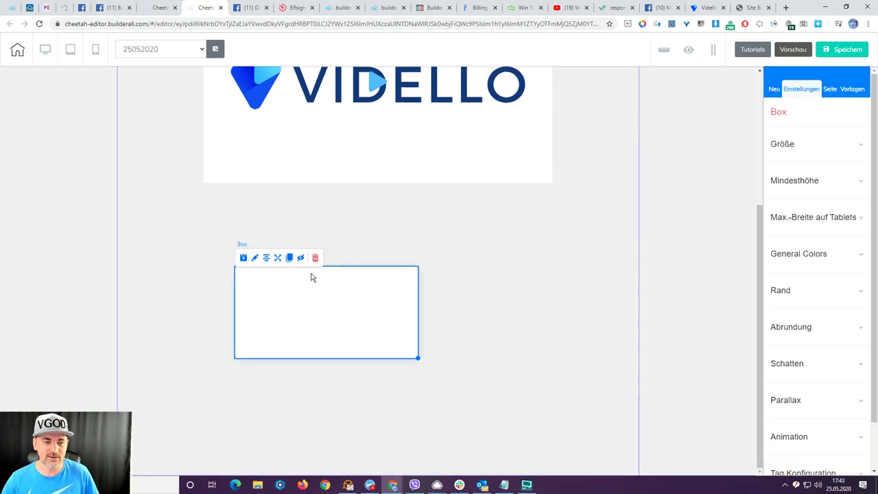
click(265, 259)
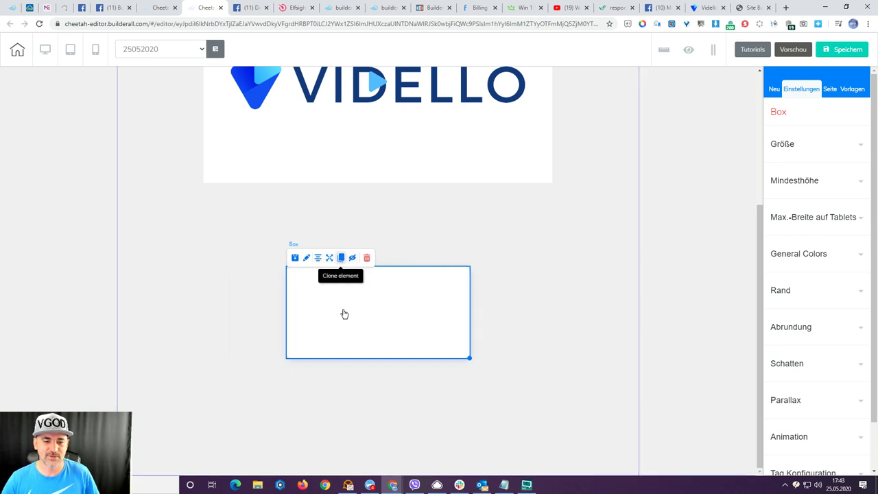
- Clone the box and arrange the two boxes side by side at the same height, with their inner edges slightly overlapping
mouse_move(343, 313)
mouse_down()
mouse_move(549, 304)
mouse_move(514, 302)
mouse_move(533, 288)
mouse_move(504, 285)
mouse_up()
click(598, 229)
click(469, 233)
drag(416, 297, 335, 300)
click(349, 294)
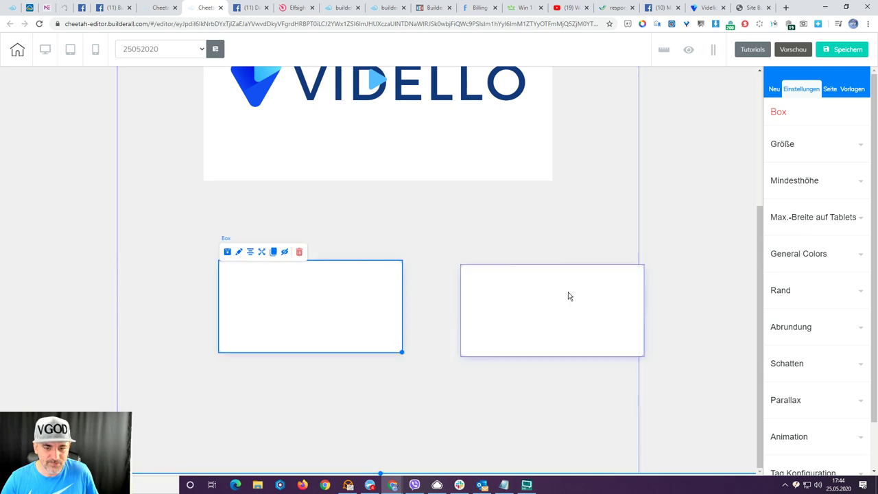
drag(569, 295, 499, 286)
click(474, 228)
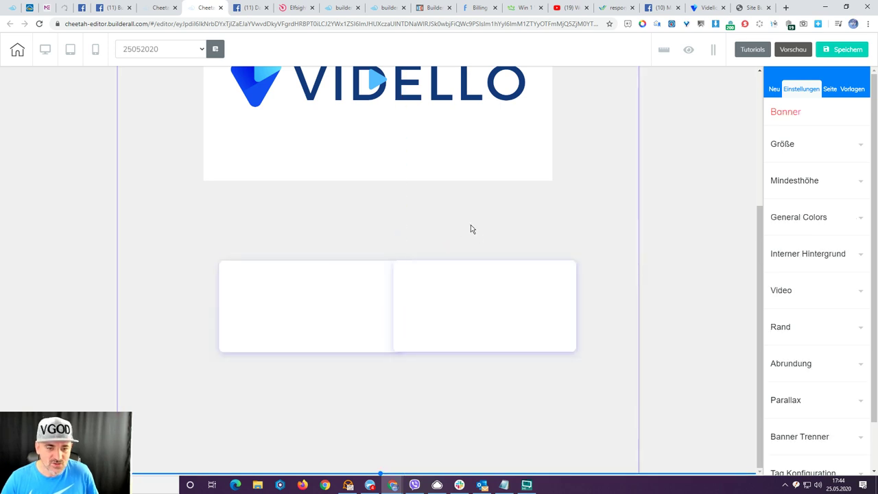
- Shift the right-hand box slightly further over the left box and realign their top edges
click(426, 297)
click(556, 214)
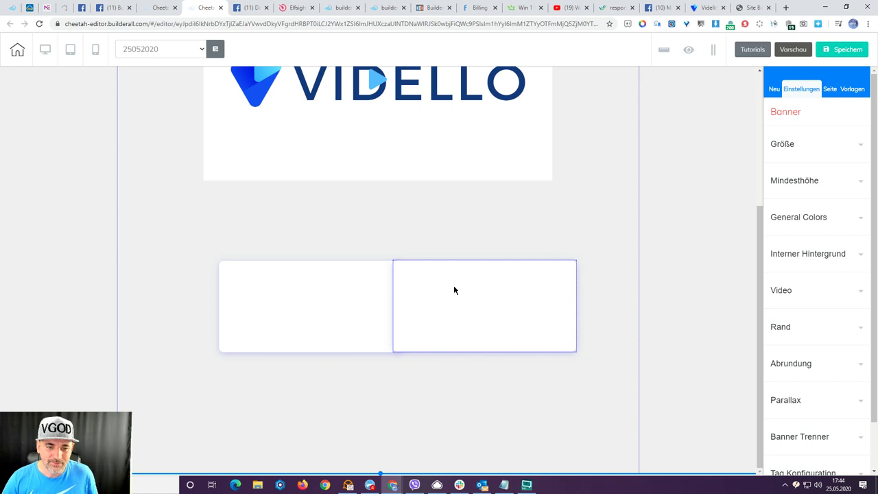
drag(453, 286, 447, 287)
click(476, 245)
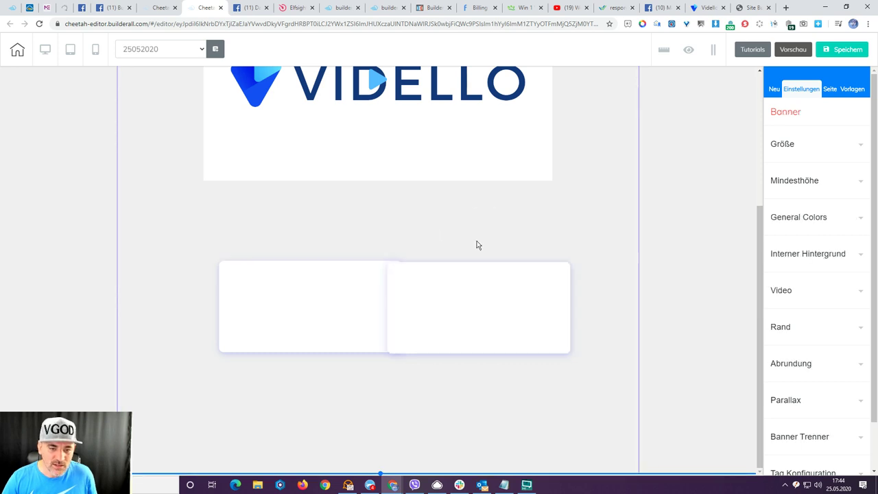
click(472, 323)
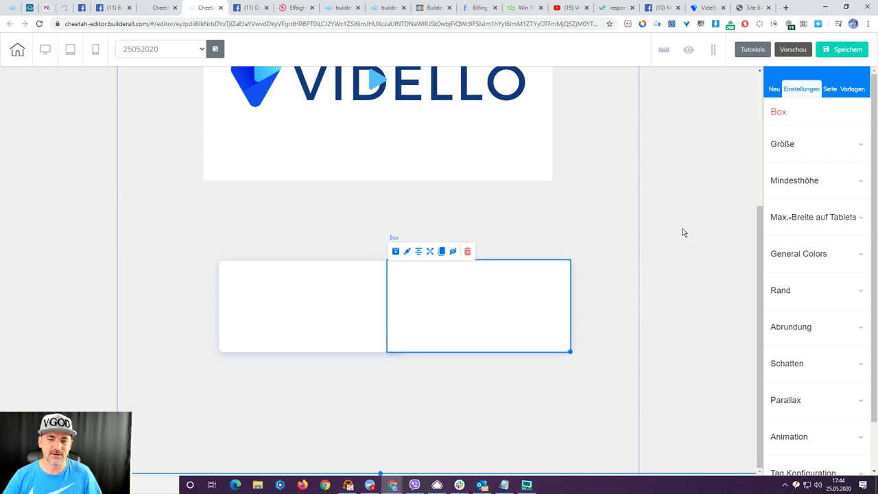
click(679, 234)
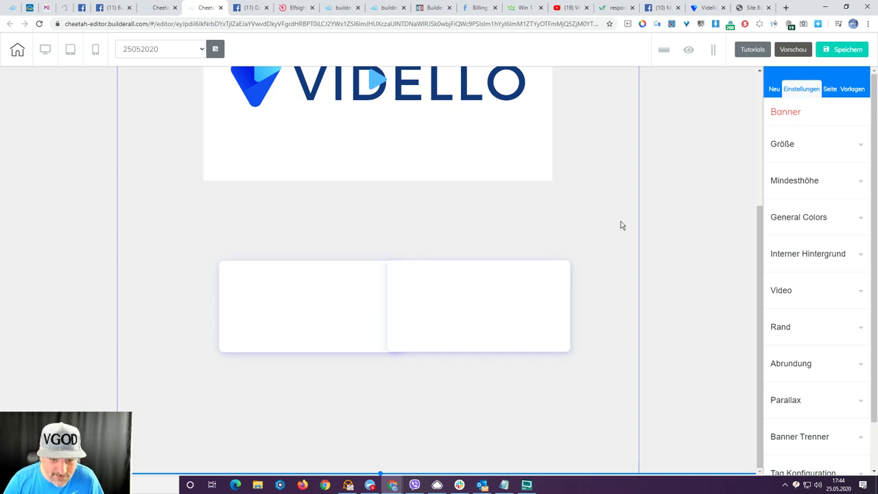
- Nudge the right-hand box horizontally away from the left box in small increments, keeping its height
click(540, 288)
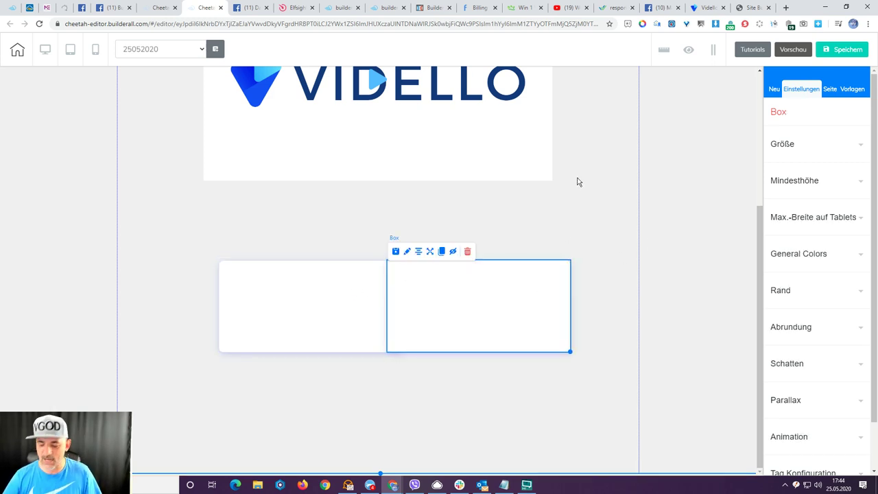
key(Right)
key(Right)
key(Right)
key(Right)
key(Right)
key(Right)
key(Right)
key(Right)
key(Right)
key(Right)
key(Right)
key(Right)
key(Right)
key(Right)
key(Right)
key(Right)
key(Right)
key(Right)
key(Right)
key(Right)
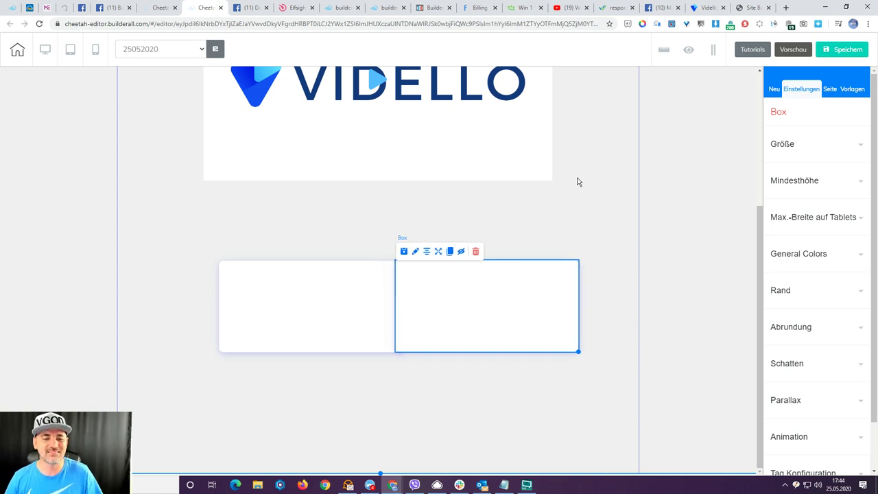
- Nudge the left box outward in small increments until a clear gap separates it from the right-hand box
click(385, 281)
key(Left)
key(Left)
key(Left)
key(Left)
key(Left)
key(Left)
key(Left)
key(Left)
key(Left)
key(Left)
key(Left)
key(Left)
key(Left)
key(Left)
key(Left)
key(Left)
key(Left)
key(Left)
key(Left)
key(Left)
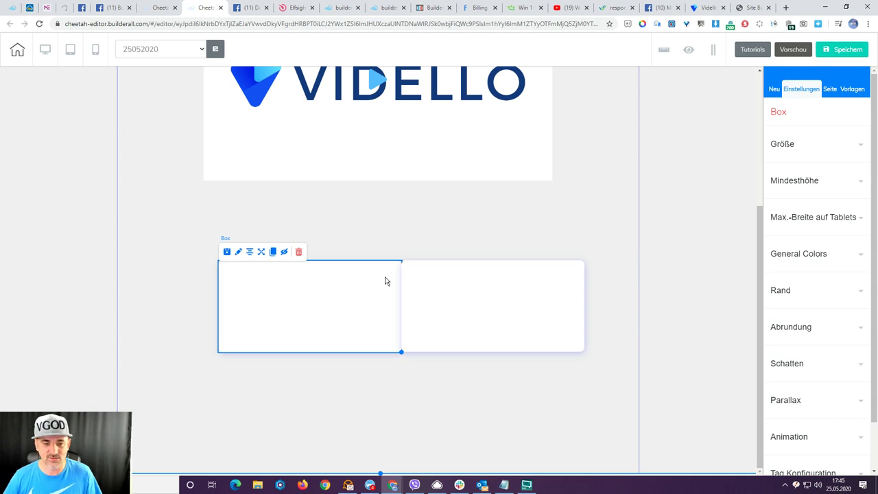
key(Left)
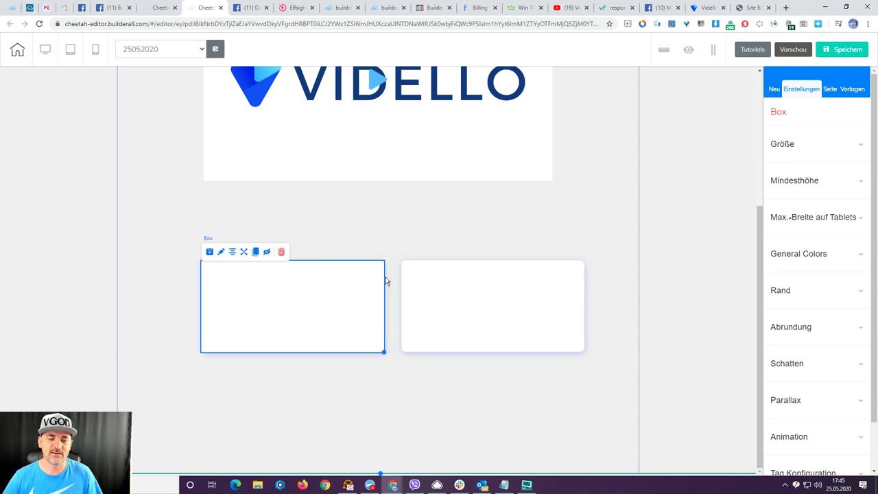
click(423, 234)
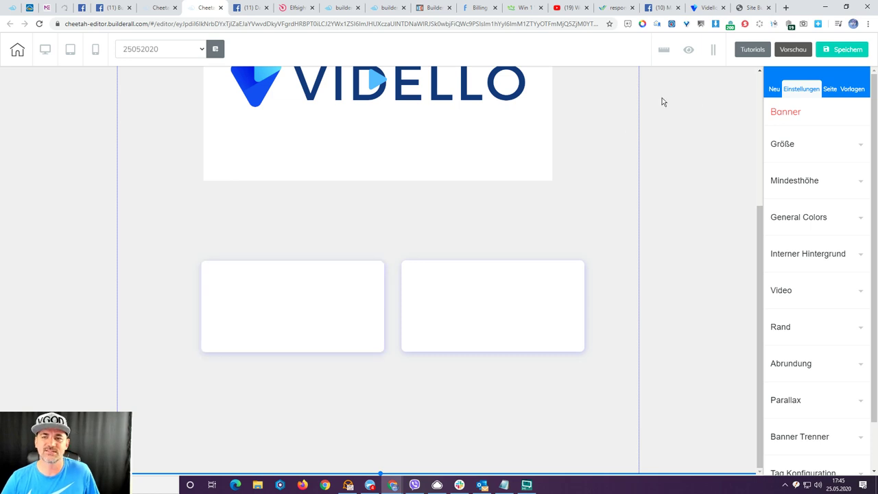
- Show the rulers and place a horizontal guide line just above the two boxes' top edges
click(667, 56)
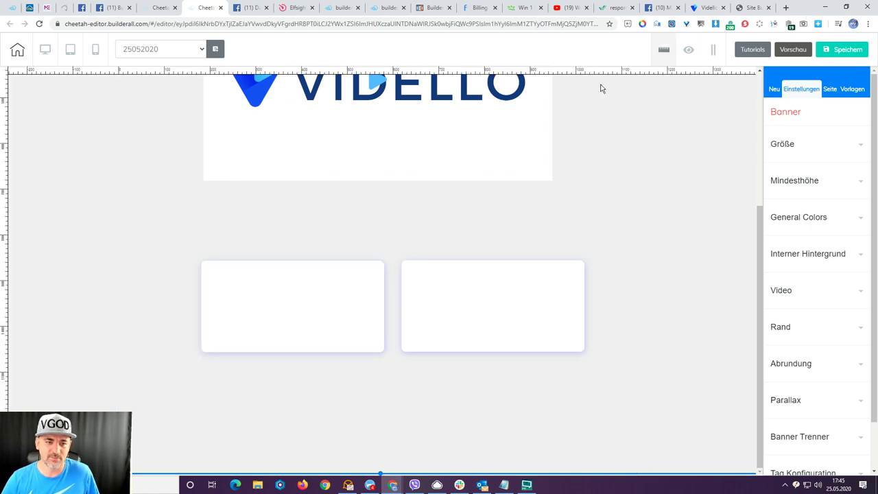
click(4, 253)
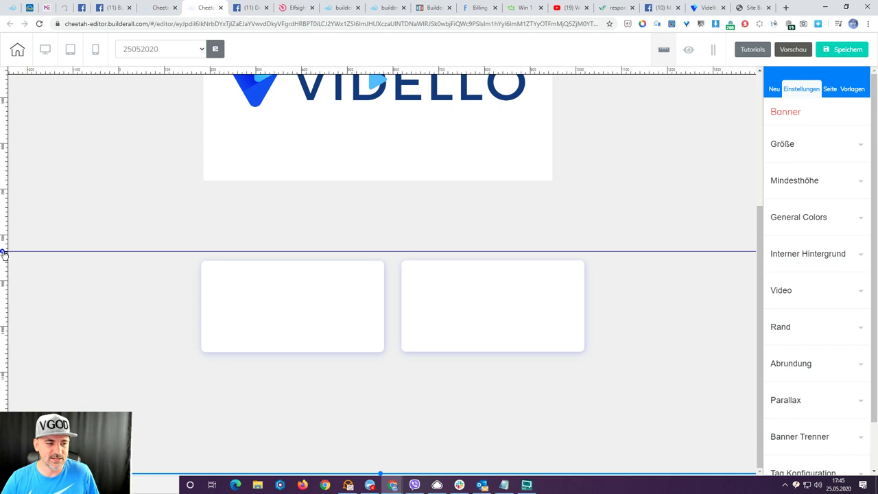
drag(2, 251, 3, 258)
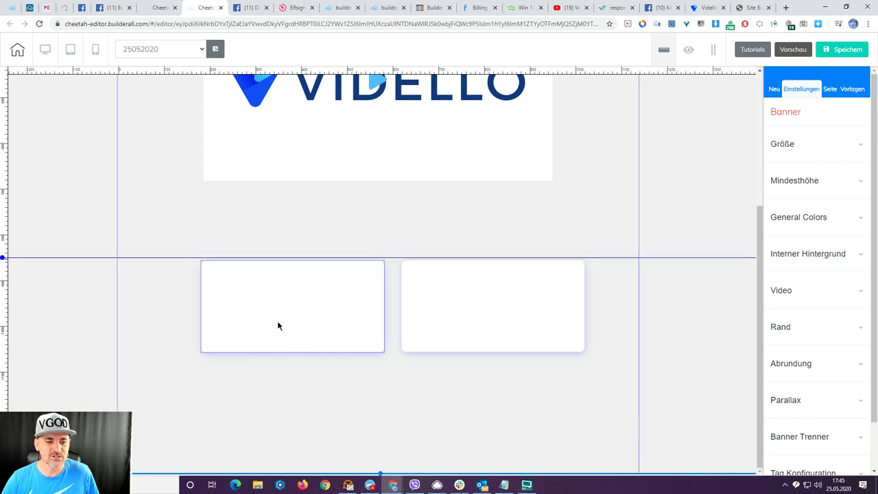
- Move both boxes toward the page's left side and snap their top edges to the horizontal guide
drag(277, 321, 212, 317)
drag(494, 306, 453, 302)
drag(294, 309, 247, 308)
drag(473, 316, 423, 313)
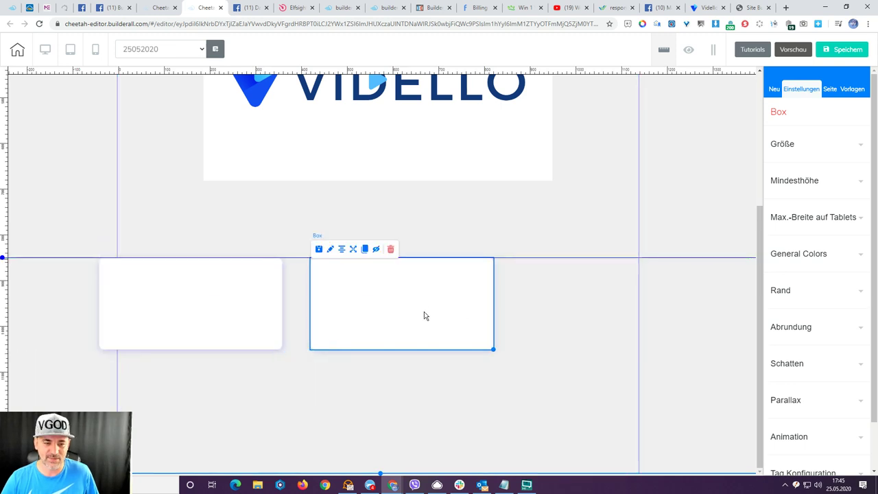
- Centre the second box on the page, clone it and place the clone to its right along the guide
click(341, 249)
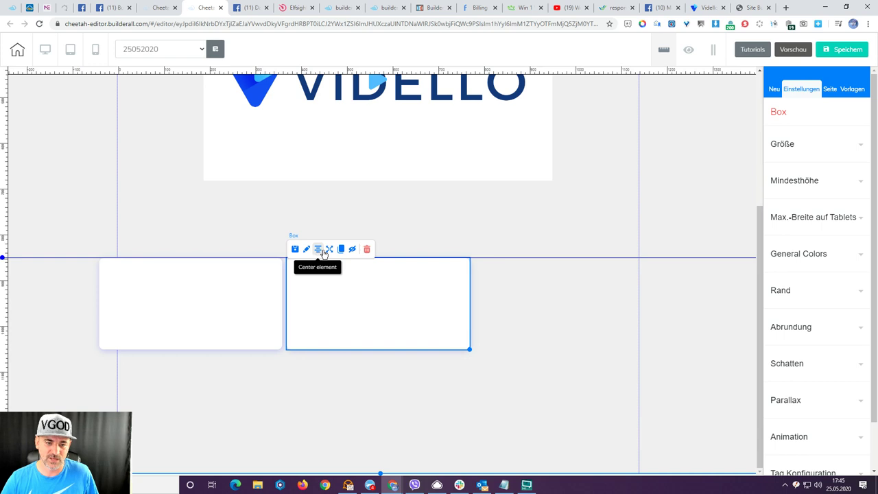
mouse_move(337, 310)
mouse_down()
mouse_move(511, 306)
mouse_move(506, 297)
mouse_up()
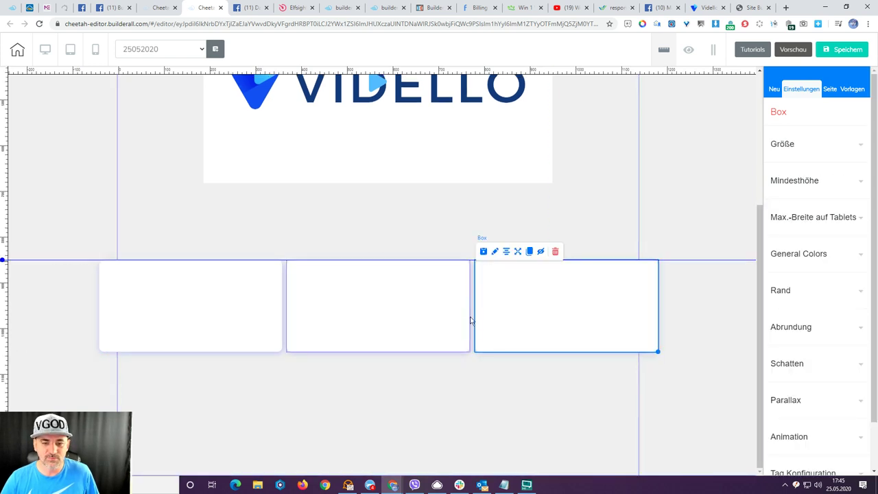
click(478, 362)
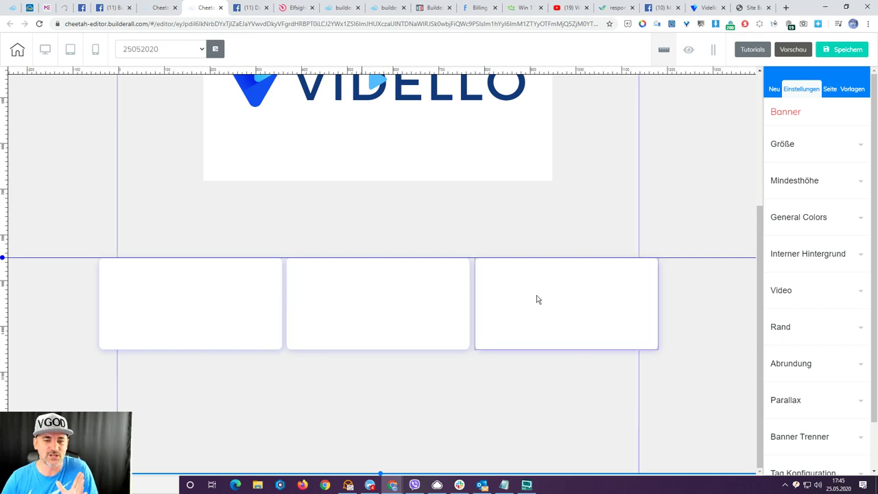
- Snap the right and left boxes against the middle box's side edges, keeping them on the guide
drag(536, 299, 532, 295)
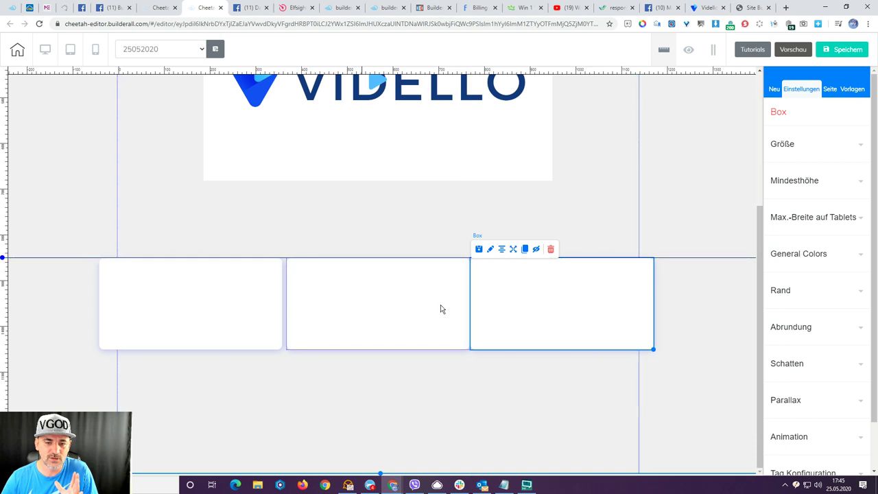
click(440, 305)
click(471, 415)
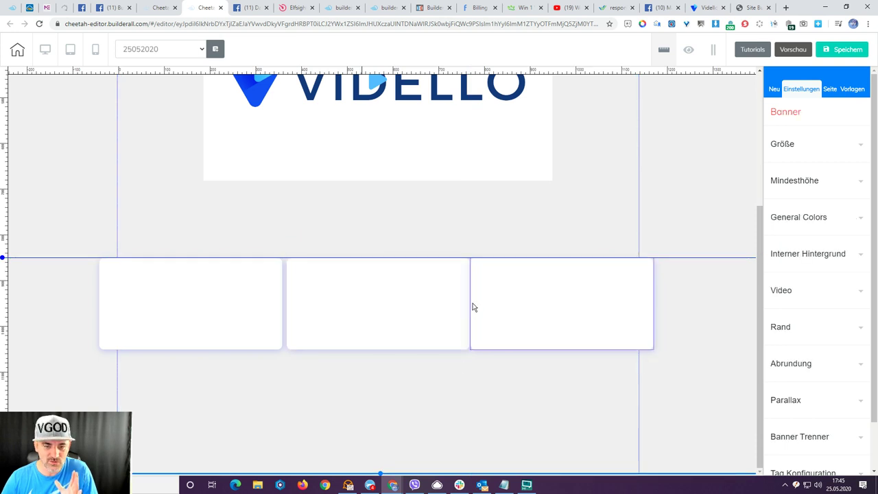
drag(237, 323, 241, 319)
click(332, 393)
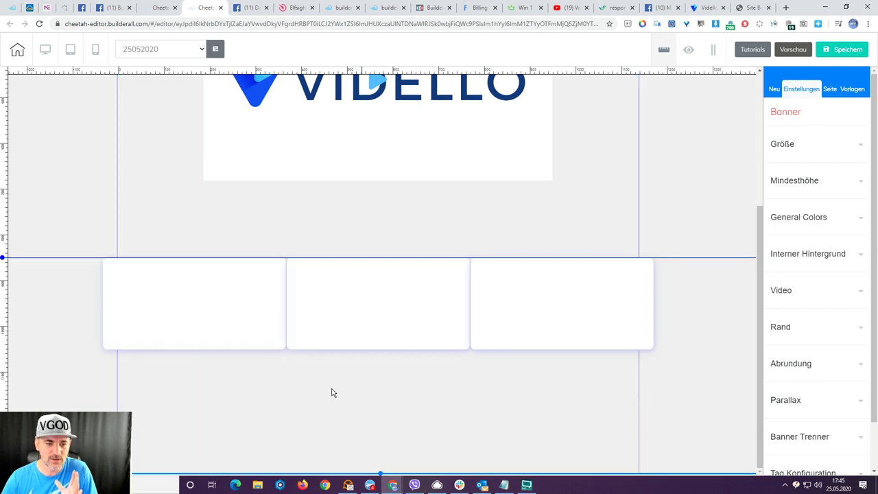
- Nudge the left box outward in small increments to leave a narrow gap beside the middle box
click(232, 310)
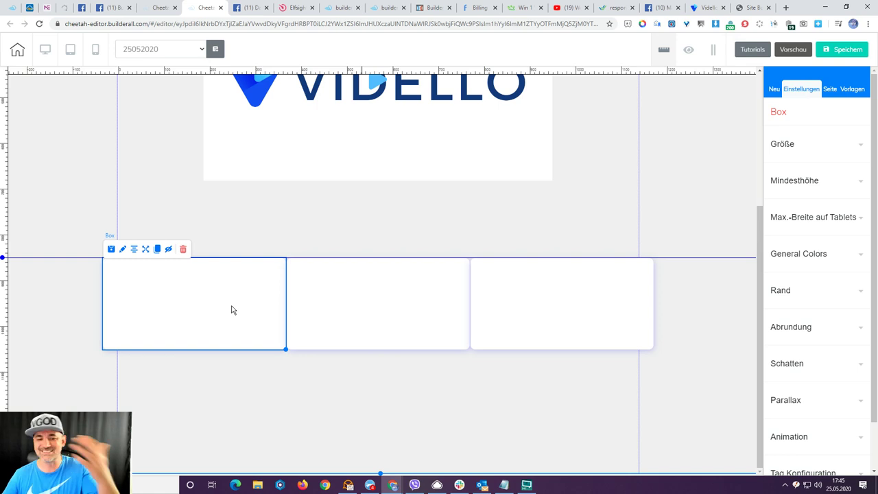
key(Left)
key(Left)
key(Left)
key(Left)
key(Left)
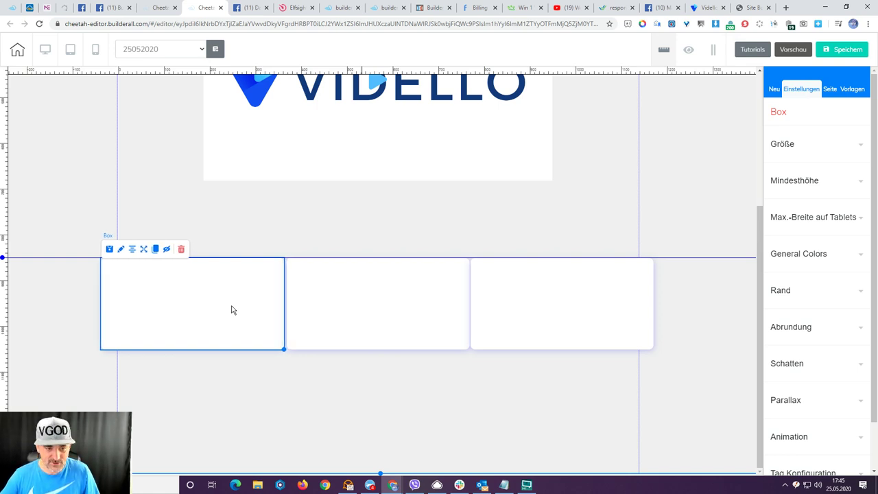
key(Left)
key(Left)
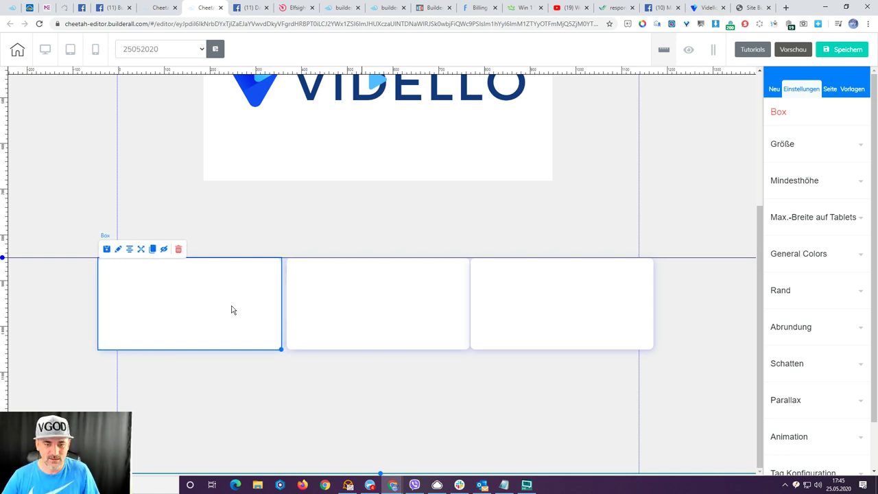
- Nudge the right box outward by the same increments to leave a matching gap beside the middle box
click(586, 310)
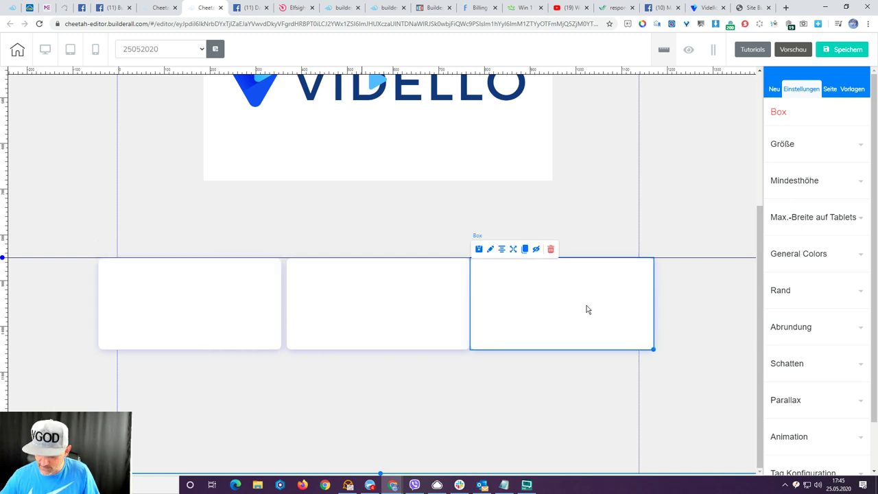
key(Right)
key(Right)
key(Right)
key(Right)
key(Right)
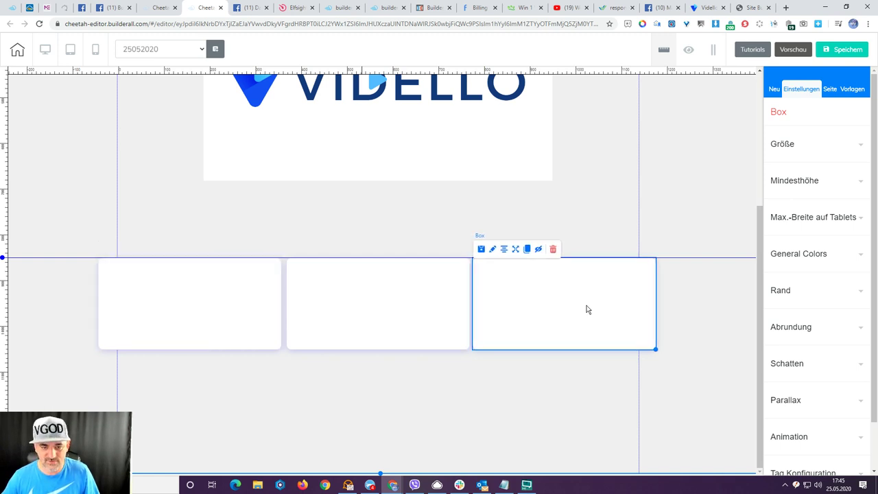
key(Right)
key(Right)
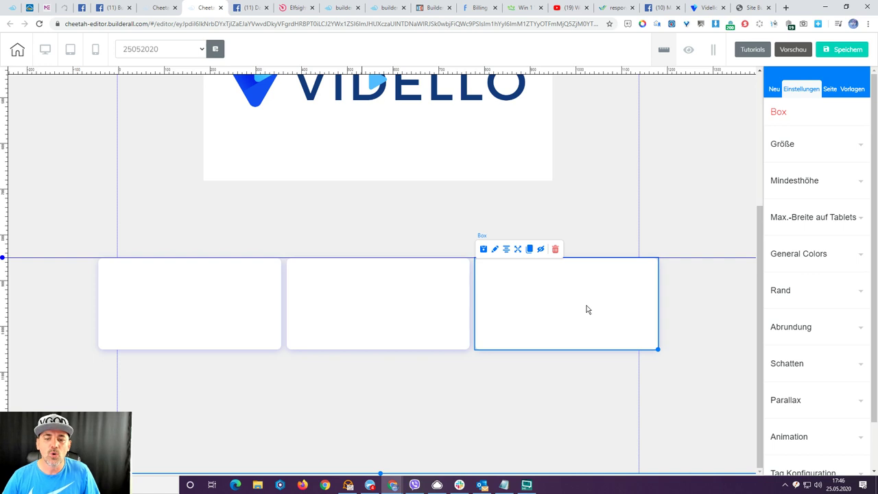
click(590, 426)
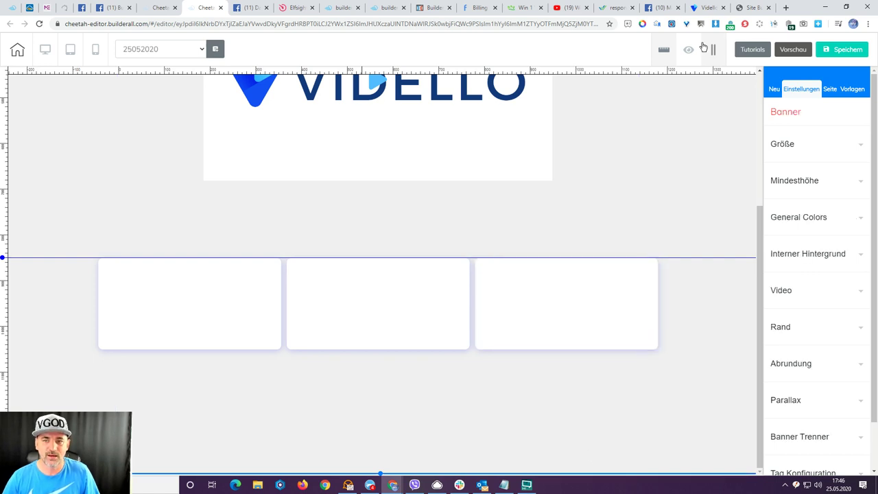
- Hide the rulers and guide lines and switch to the mobile view of the page
click(664, 50)
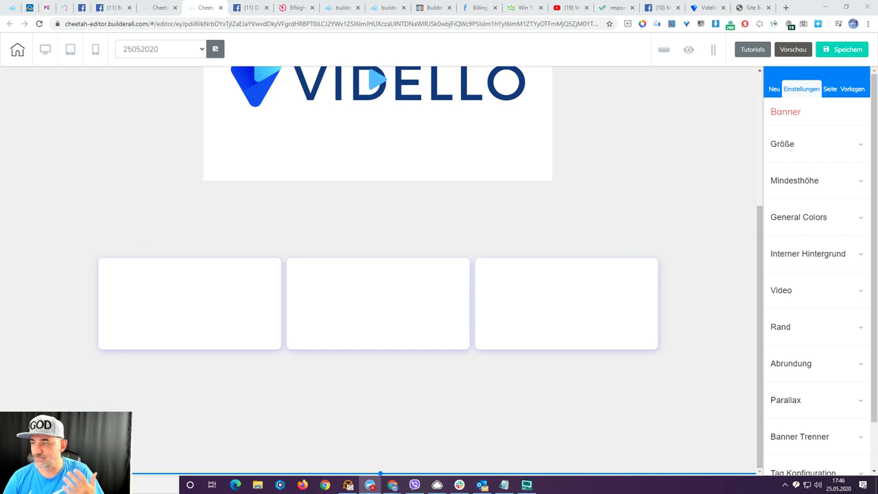
click(96, 52)
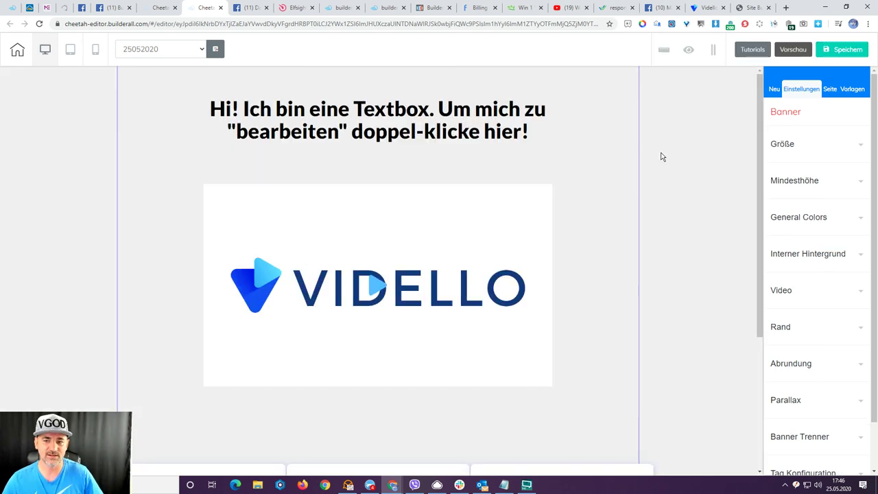
- Add a Text-Absatz paragraph element inside the left of the three boxes
scroll(672, 163, down, 3)
scroll(770, 84, down, 1)
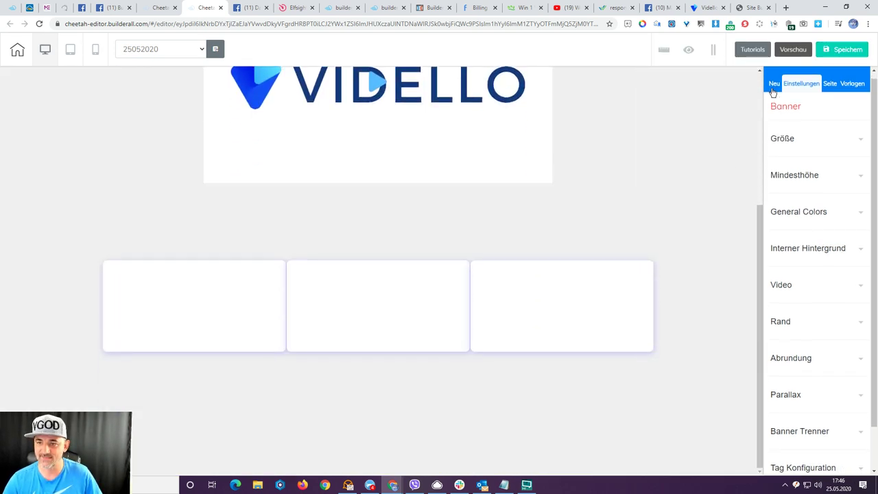
click(773, 82)
click(811, 135)
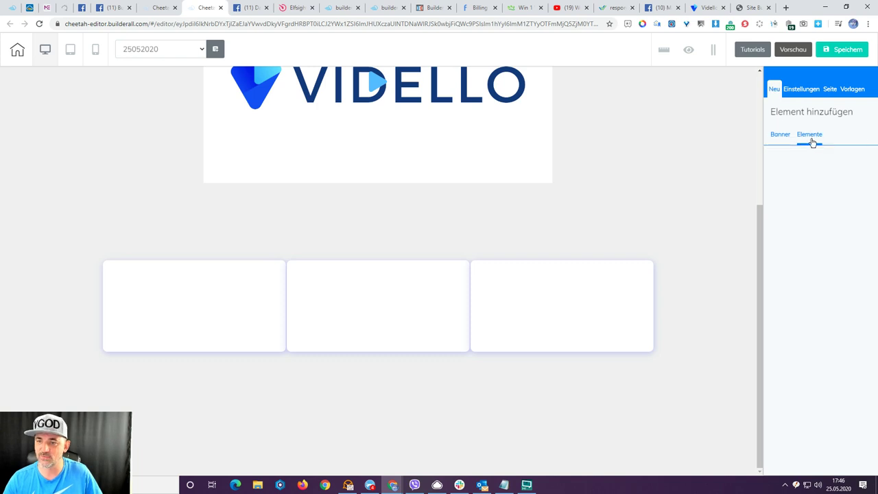
click(804, 168)
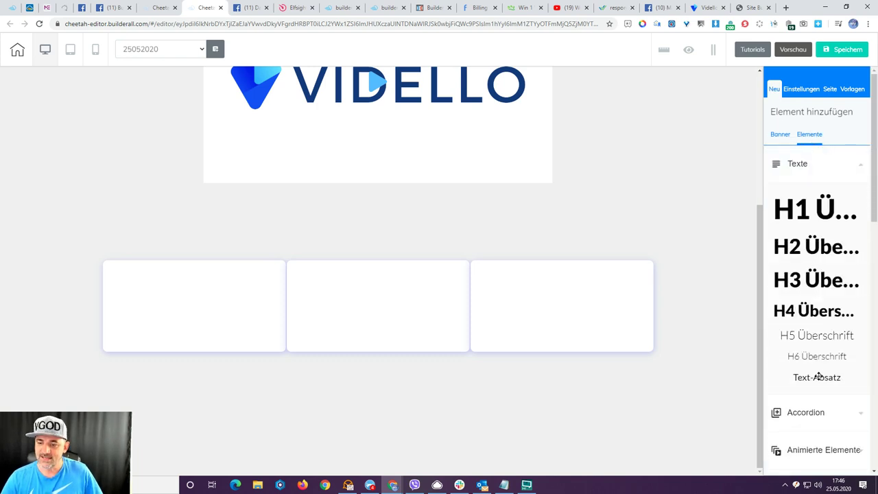
drag(817, 377, 175, 303)
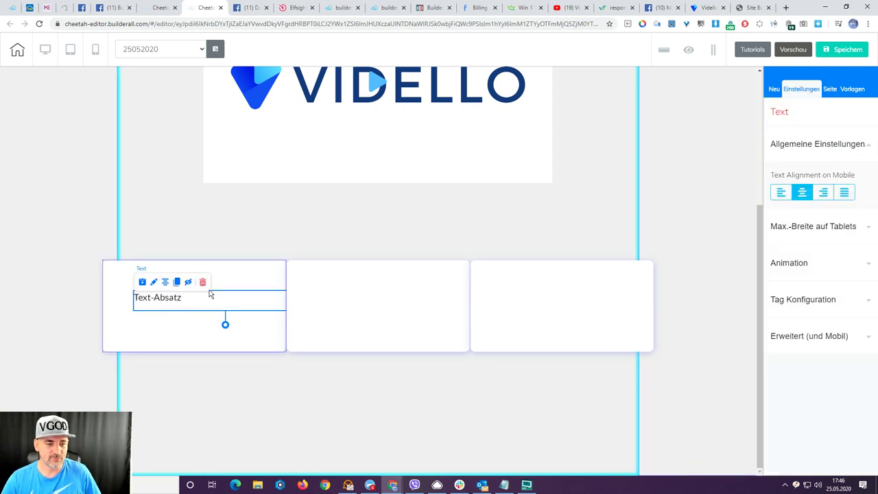
- Centre-align the new paragraph and replace its text with "Box 1"
double_click(168, 282)
click(196, 305)
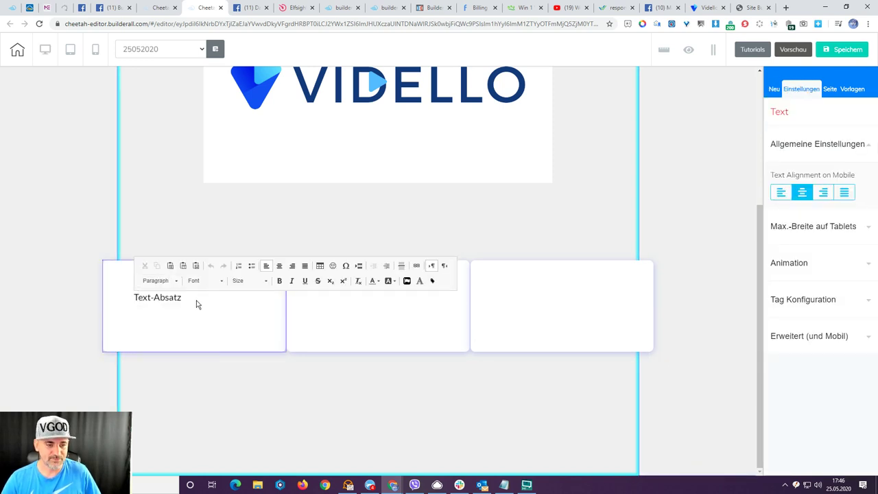
click(212, 300)
double_click(213, 297)
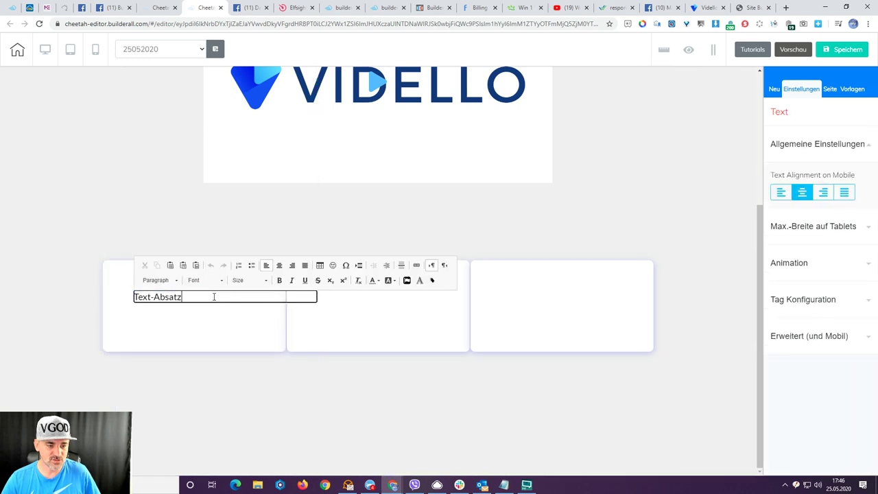
key(ctrl+a)
click(279, 265)
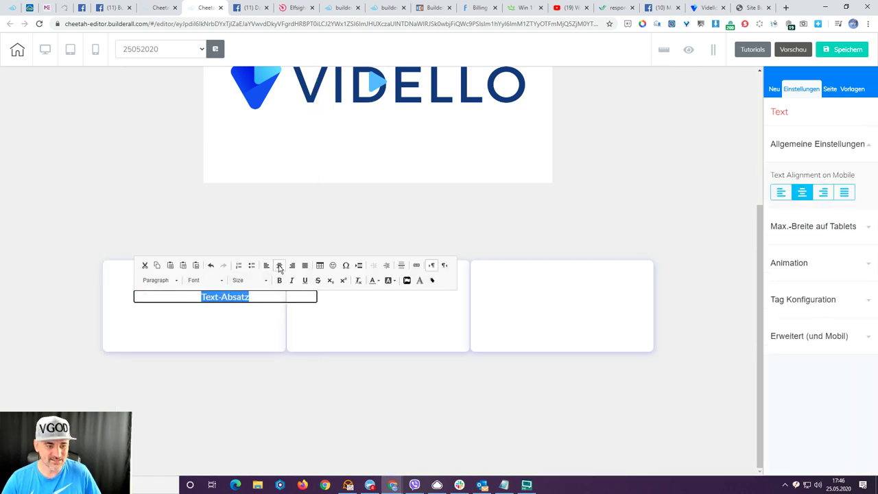
text(Box 1)
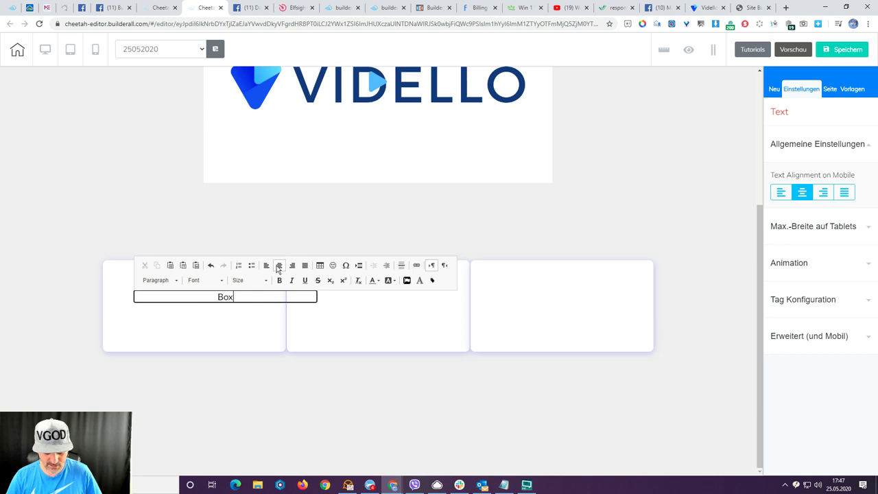
click(279, 405)
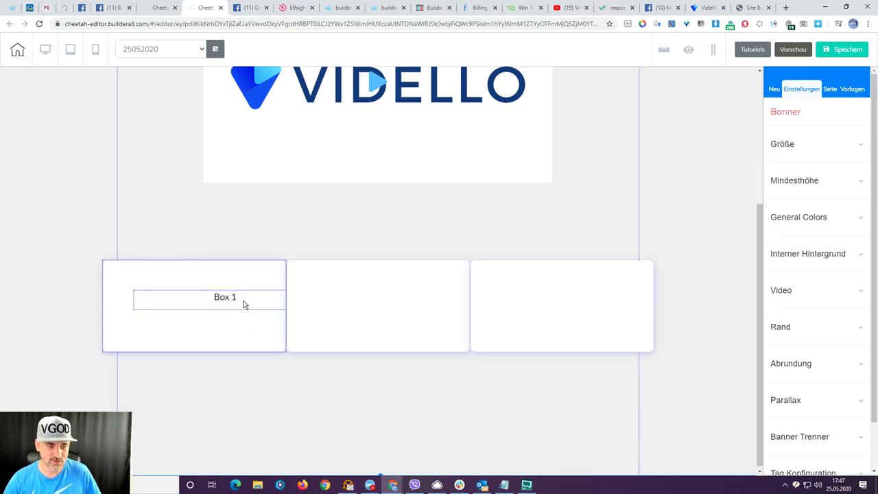
- Narrow the "Box 1" text element, centre it in the left box and place a clone in the middle box
click(240, 300)
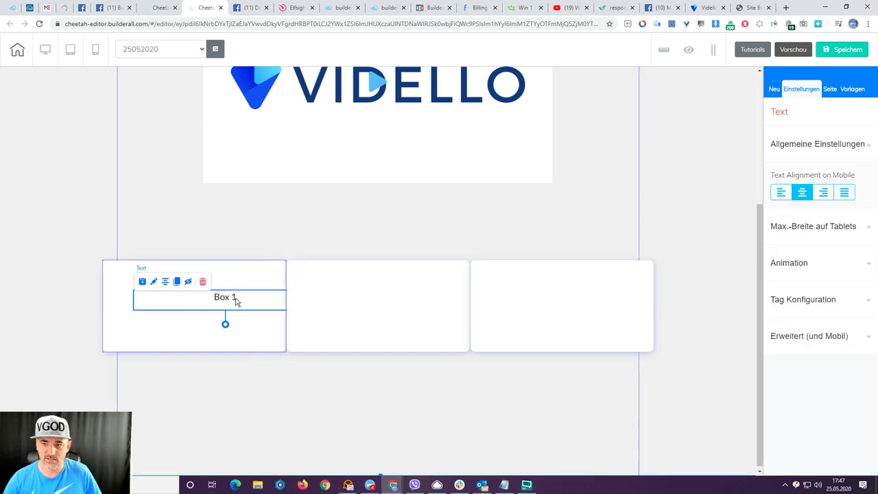
drag(236, 298, 202, 331)
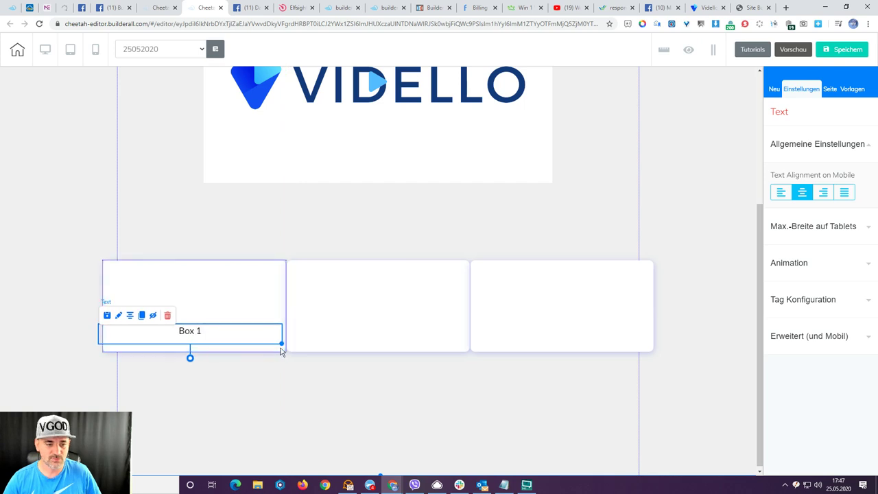
mouse_move(281, 344)
mouse_down()
mouse_move(187, 343)
mouse_move(218, 308)
mouse_move(206, 316)
mouse_move(267, 322)
mouse_move(380, 311)
mouse_up()
- Change the cloned text in the middle box to "Box 2"
click(380, 311)
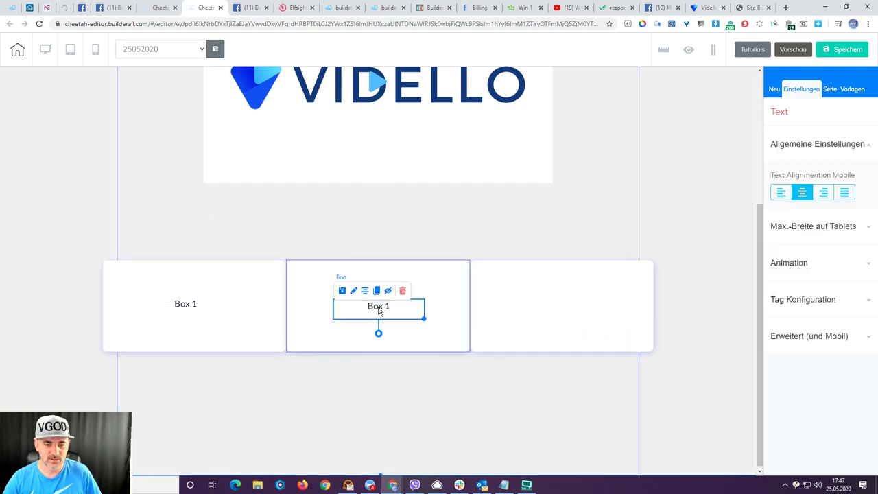
click(403, 307)
key(BackSpace)
text(2)
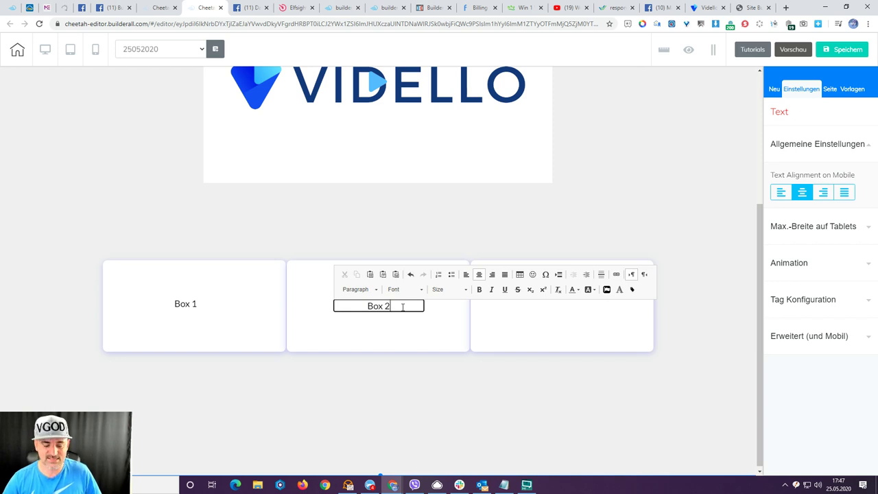
click(394, 329)
- Clone the middle box's text into the right box and change it to "Box 3"
click(387, 310)
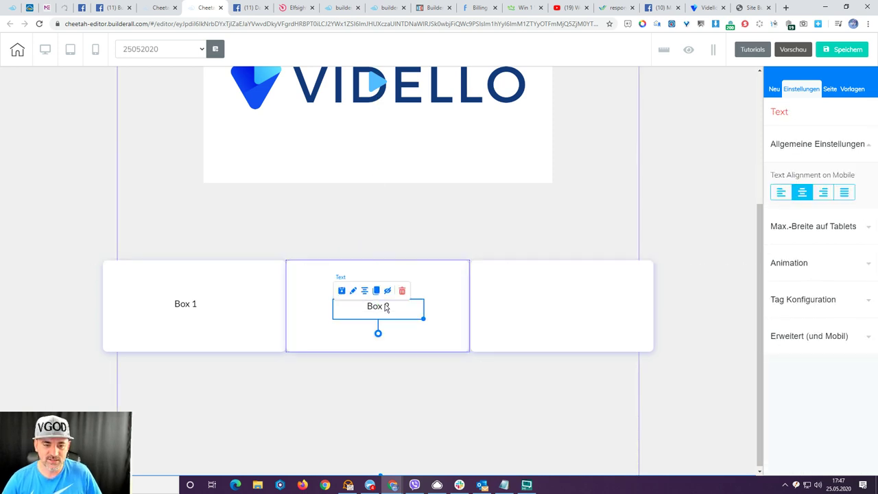
mouse_move(376, 291)
mouse_down()
mouse_move(398, 327)
mouse_move(504, 328)
mouse_move(565, 312)
mouse_up()
click(573, 305)
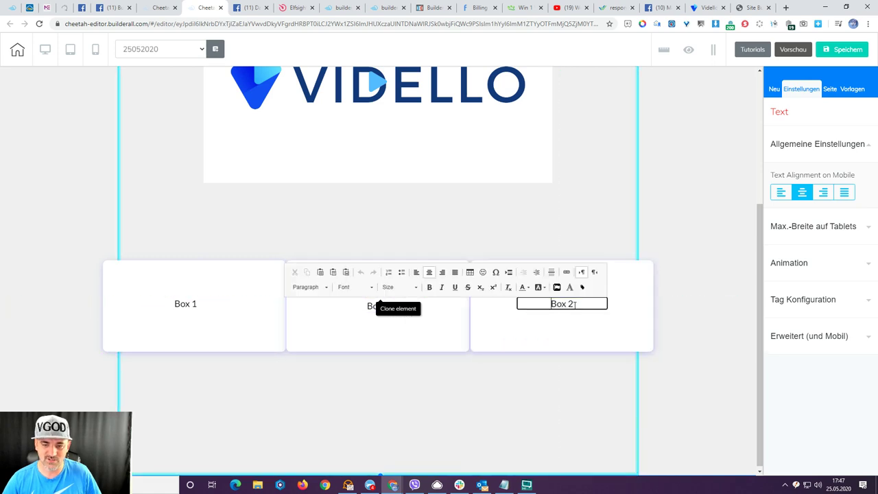
double_click(570, 304)
text(3)
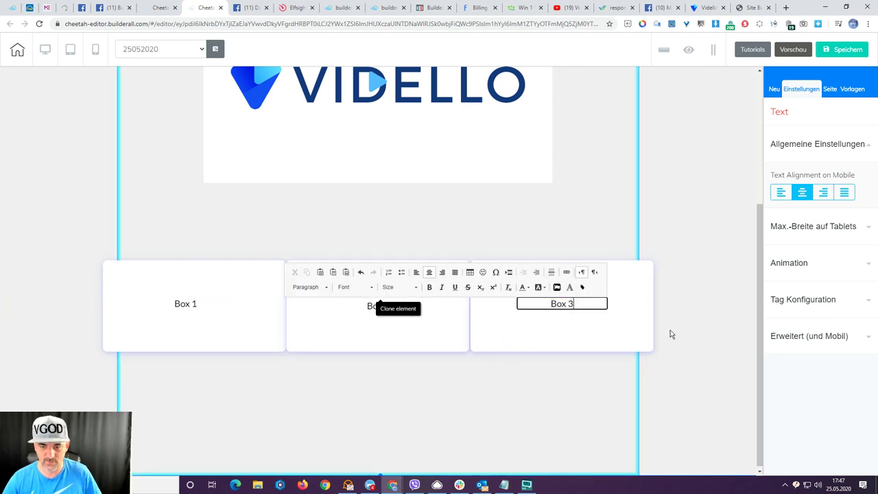
click(692, 321)
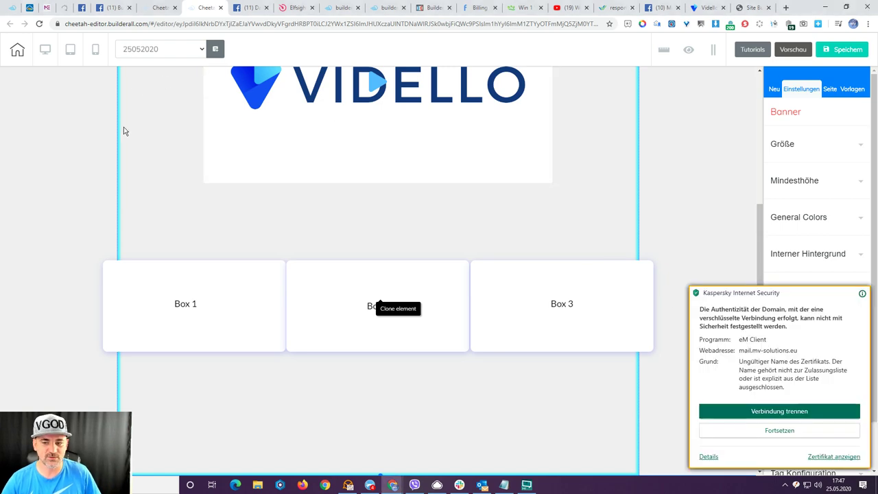
- Allow the connection in the Kaspersky certificate warning to continue and open the page's mobile view
click(786, 431)
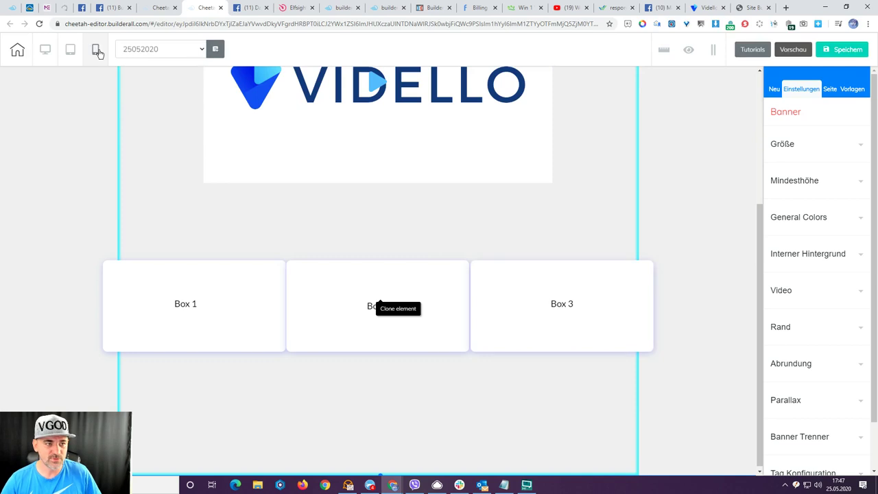
click(96, 51)
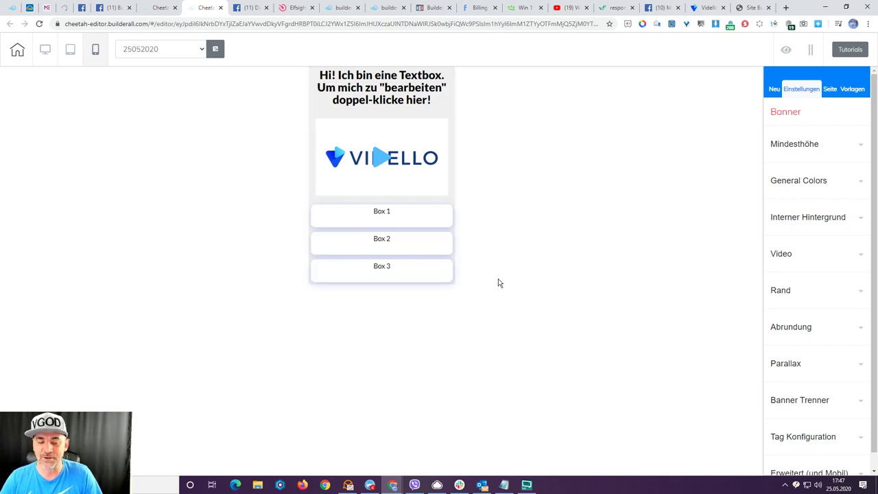
- Move Box 3 up the mobile layout past Box 2, Box 1, the Vidello video and the headline
click(452, 284)
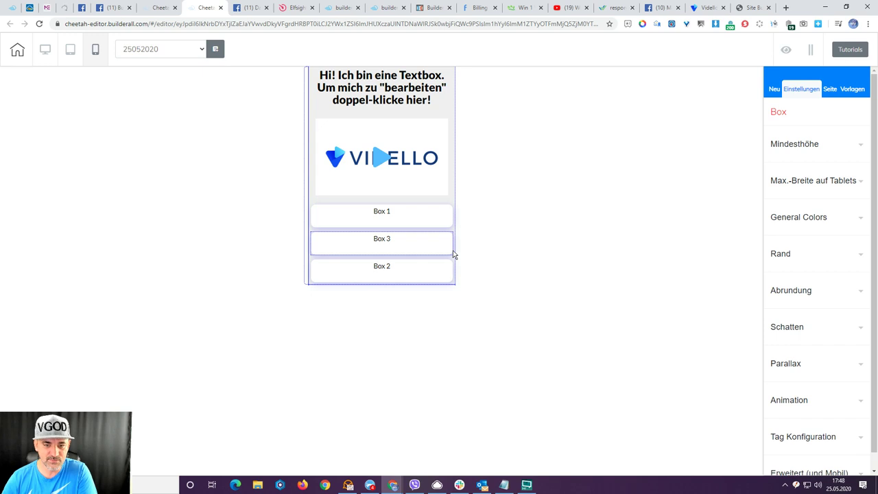
click(451, 253)
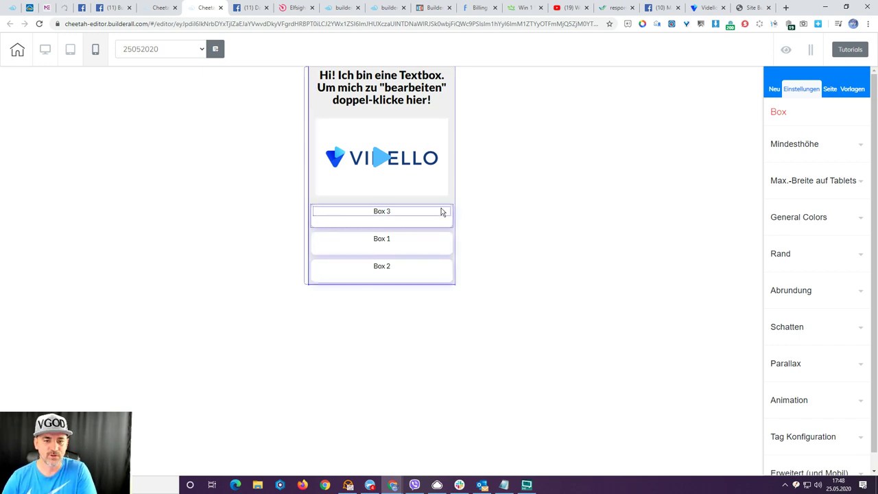
click(451, 227)
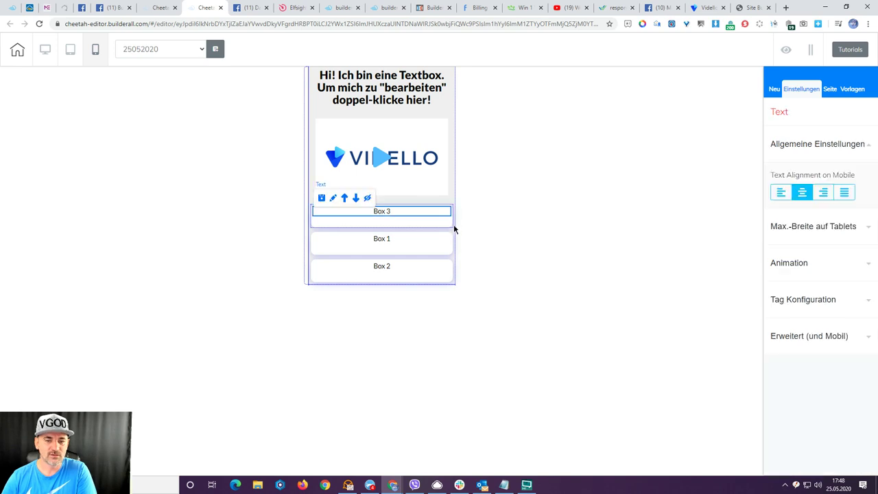
click(453, 226)
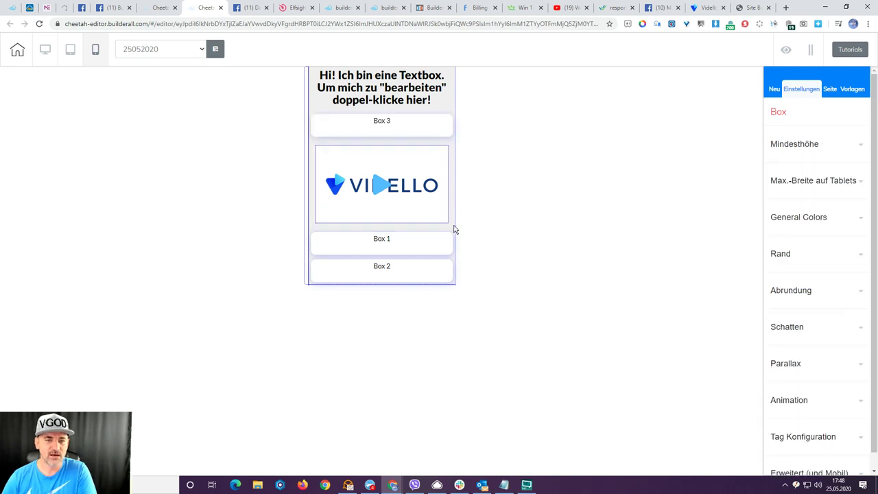
click(407, 84)
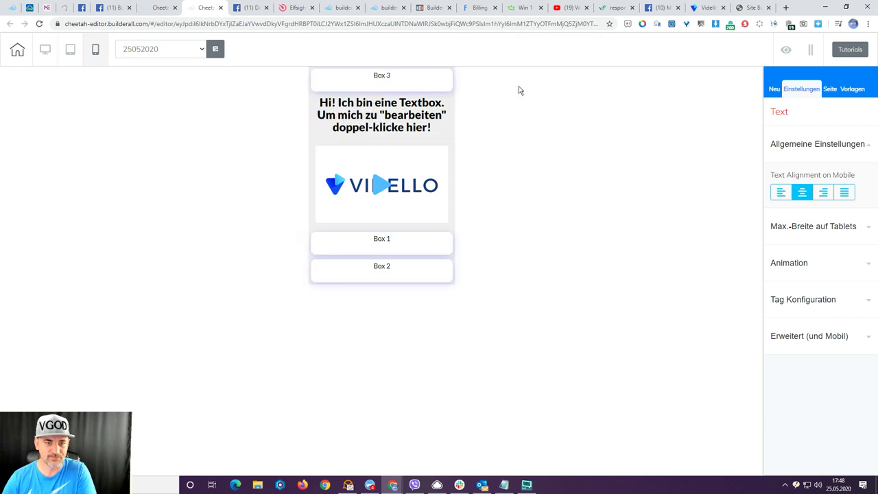
- Move the headline text down below Box 1 in the mobile layout and back up to just beneath Box 3
click(432, 115)
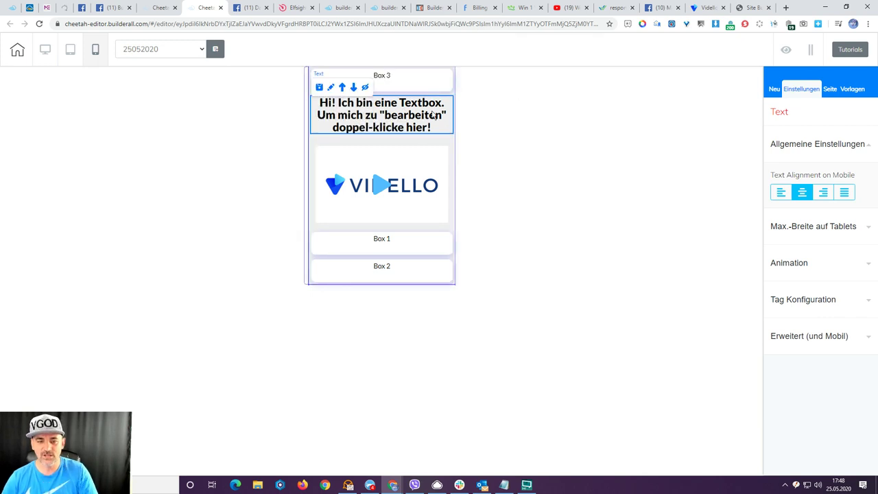
drag(432, 116, 457, 144)
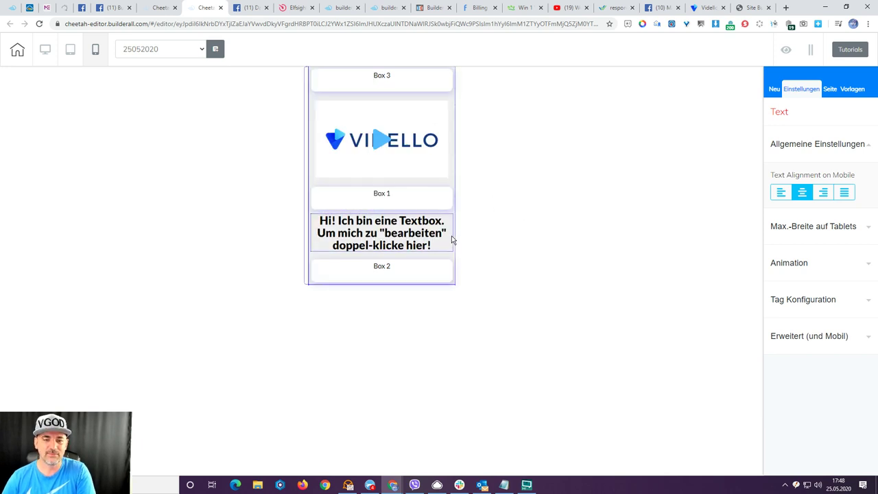
drag(451, 238, 432, 127)
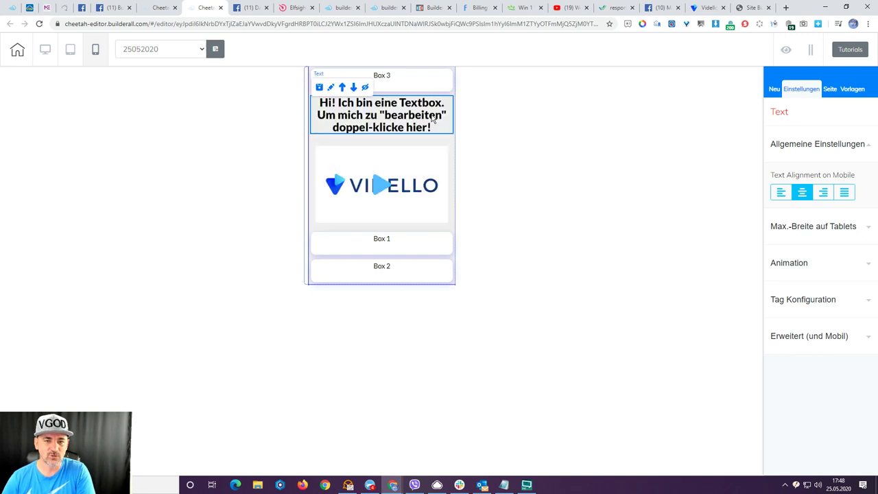
- Restore the mobile order to headline, Vidello video, Box 1, Box 2 and Box 3
drag(430, 175, 431, 176)
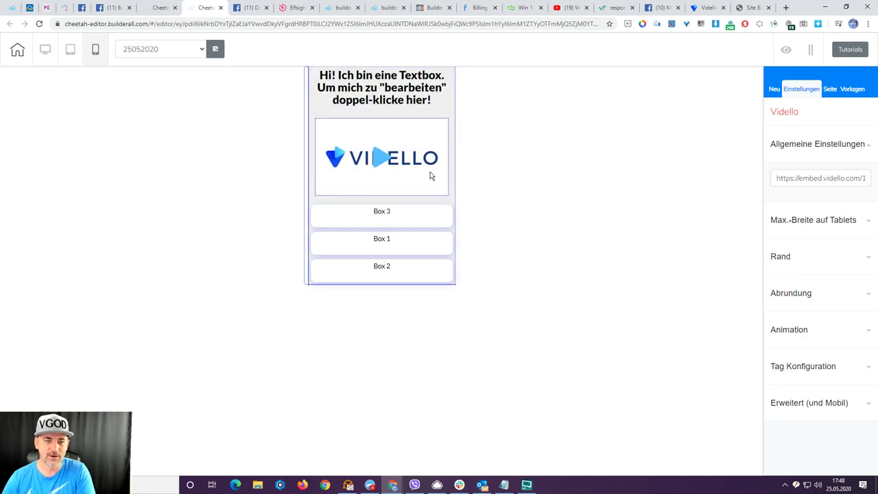
click(455, 227)
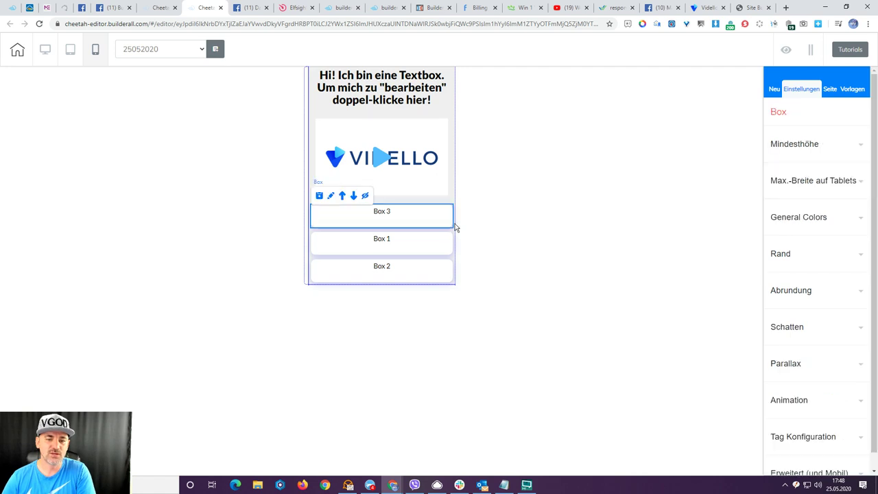
drag(455, 227, 455, 250)
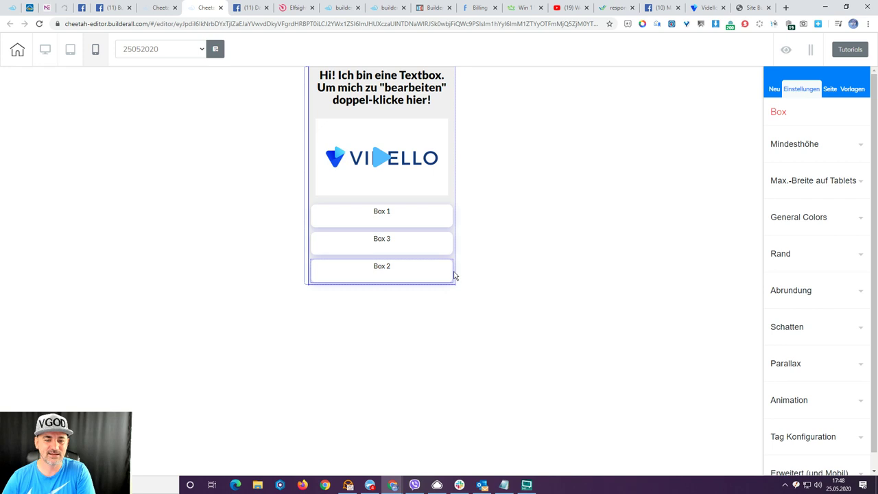
click(453, 275)
key(ctrl+z)
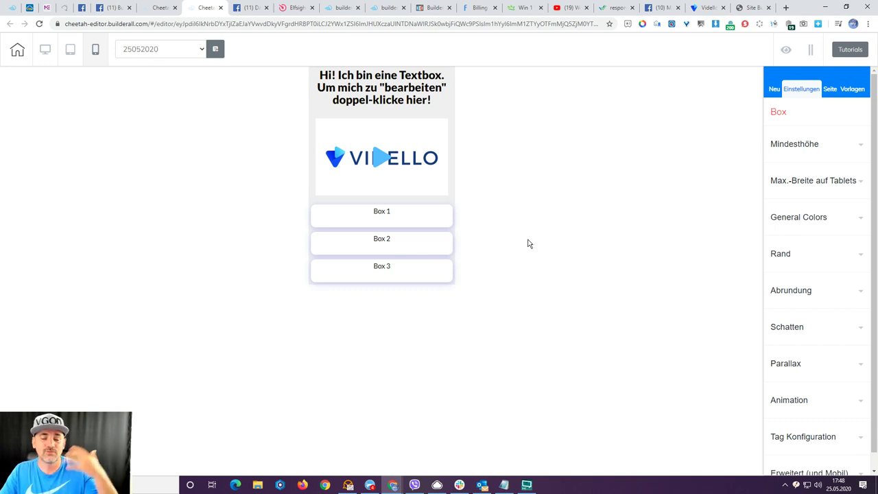
- Open the /blog page of the presenter's personal website in a new browser tab and look over its header and post list
click(786, 8)
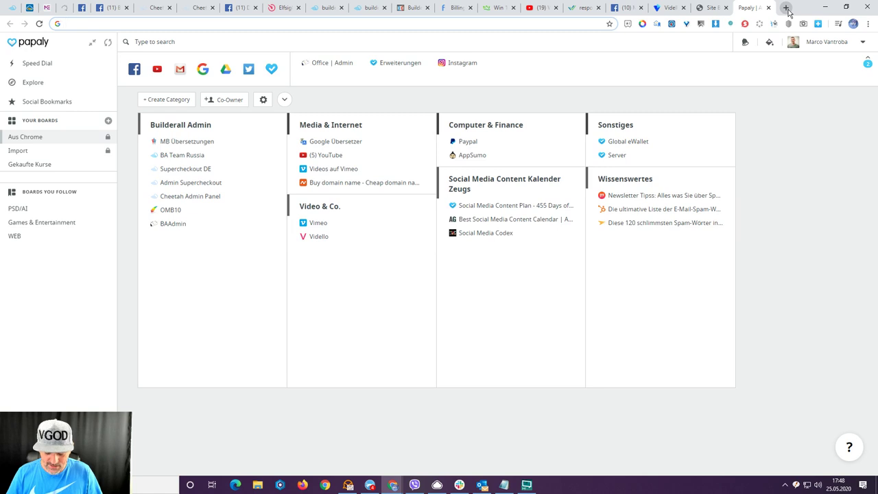
text(marc)
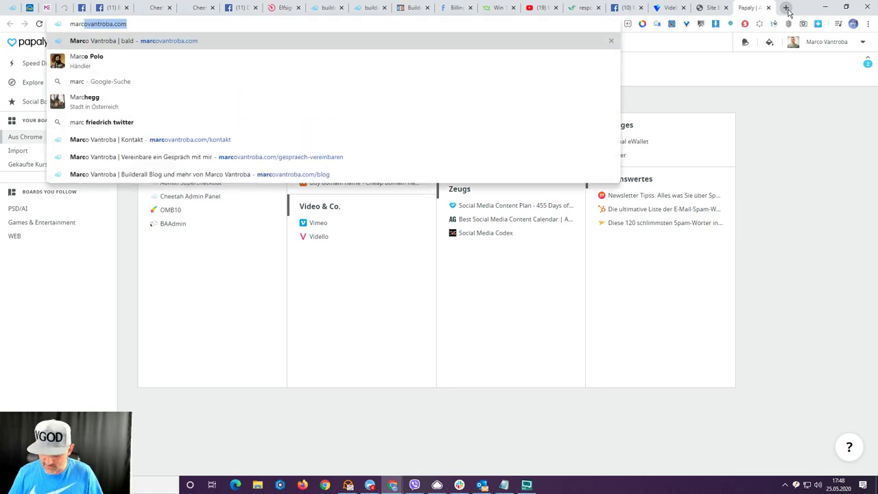
key(Right)
text(/bl)
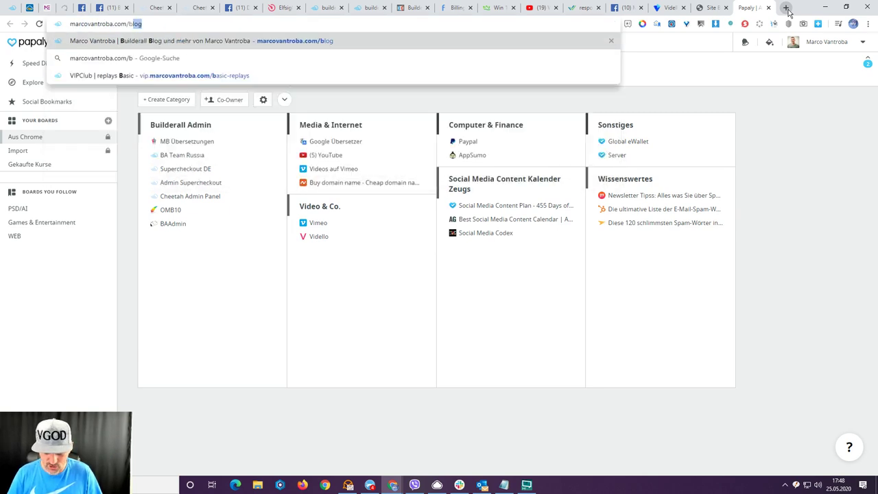
key(Return)
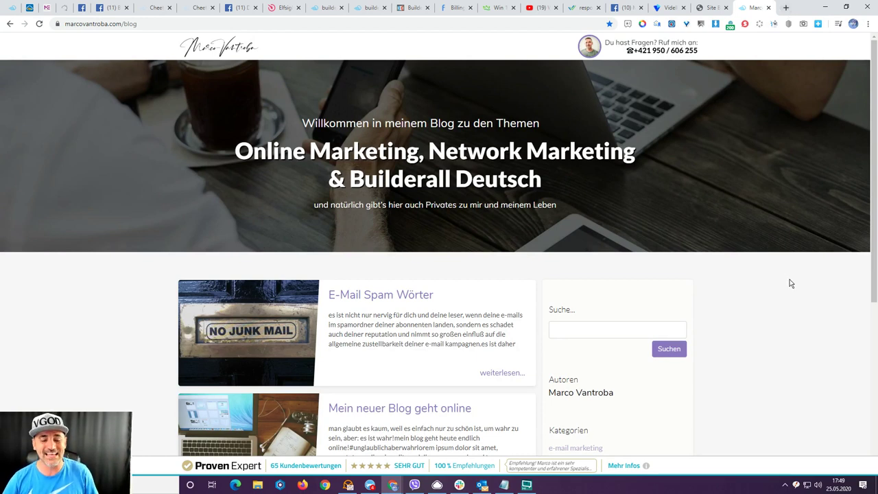
scroll(785, 265, down, 1)
scroll(786, 265, up, 1)
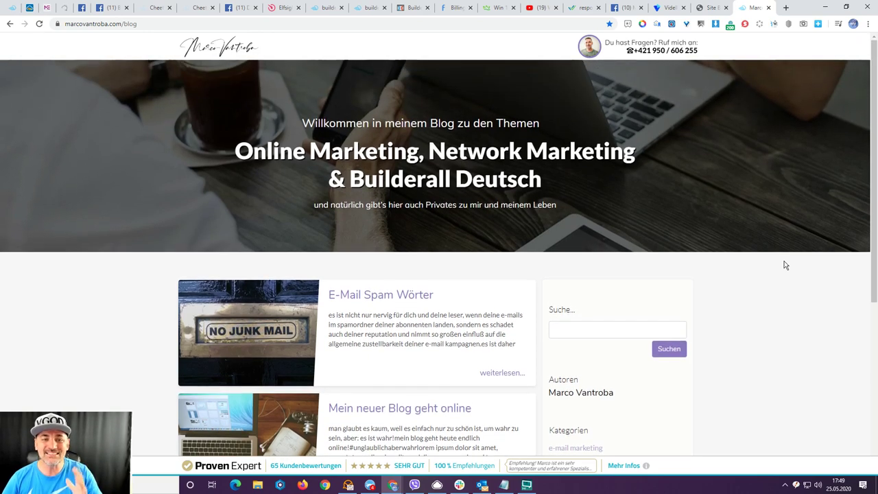
scroll(804, 368, down, 2)
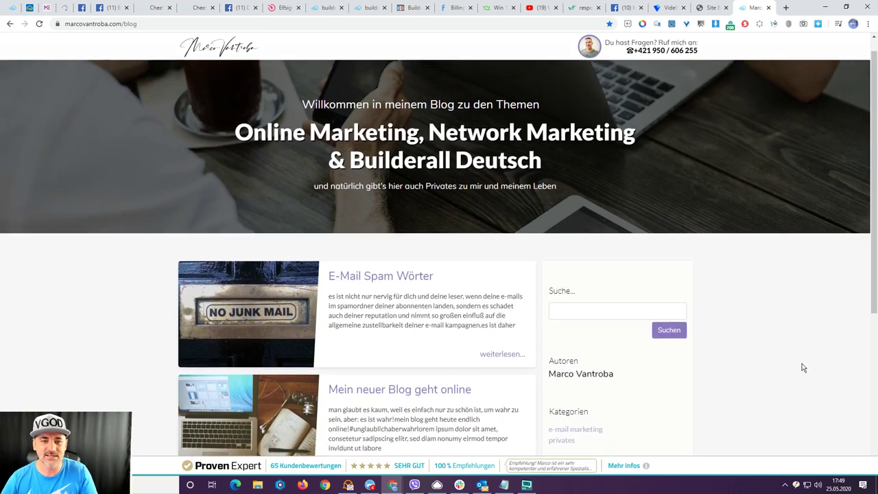
scroll(804, 367, down, 2)
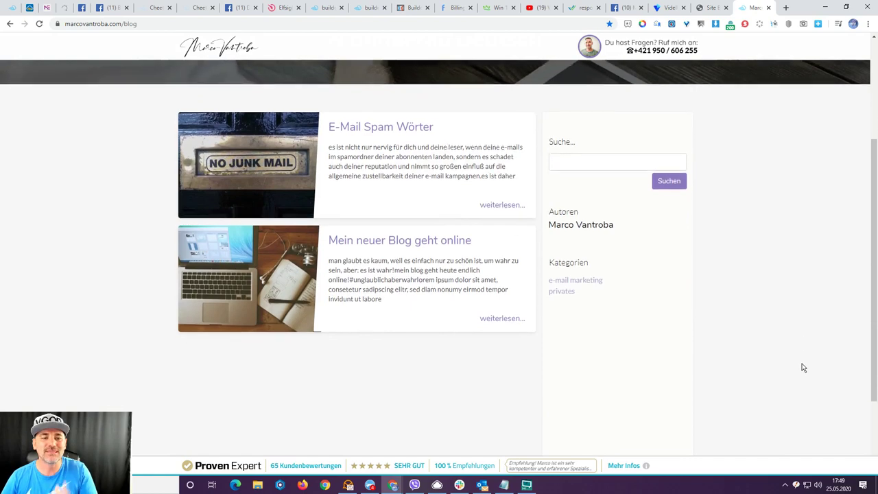
scroll(804, 368, up, 3)
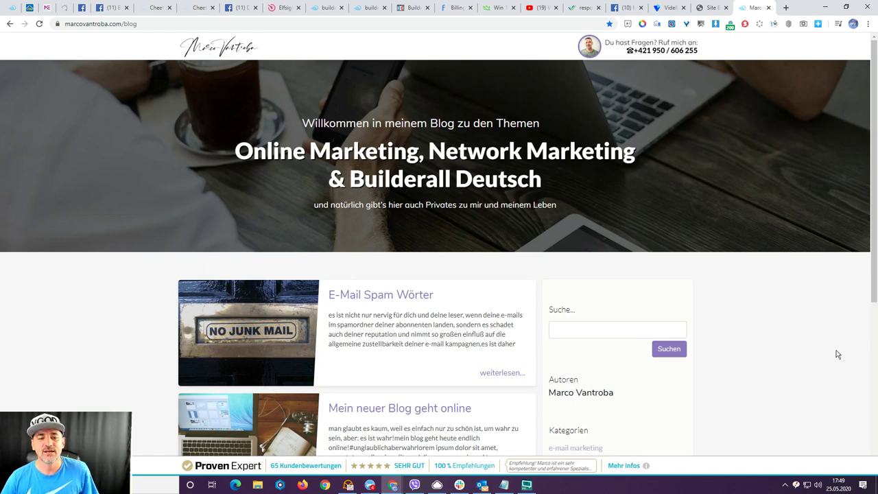
scroll(810, 353, down, 1)
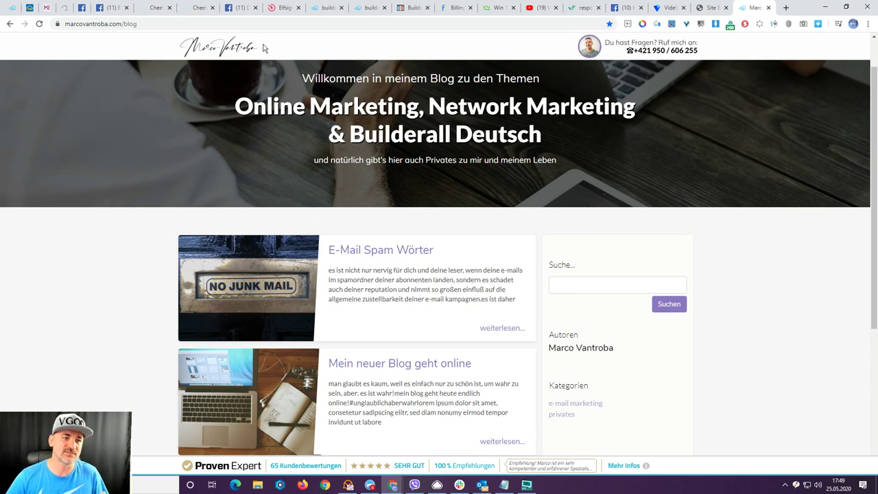
- Close the editor of page 25052020, leaving without saving, and return to the website's page list
click(199, 12)
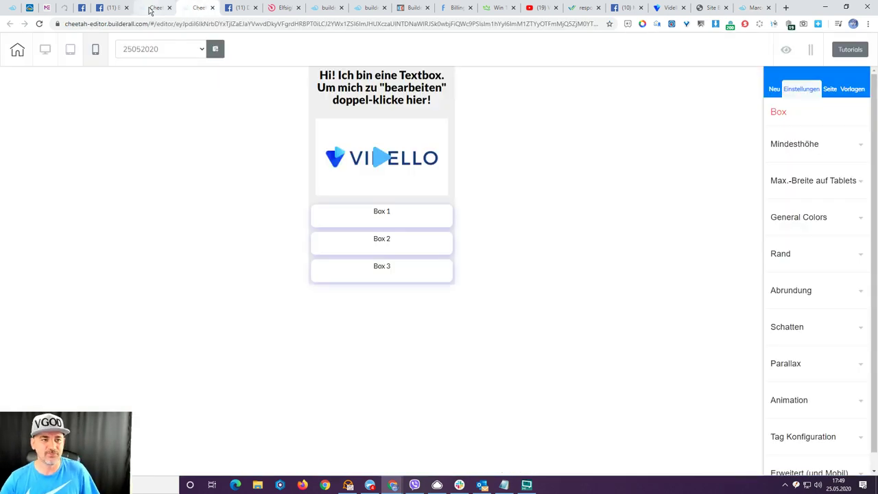
click(212, 8)
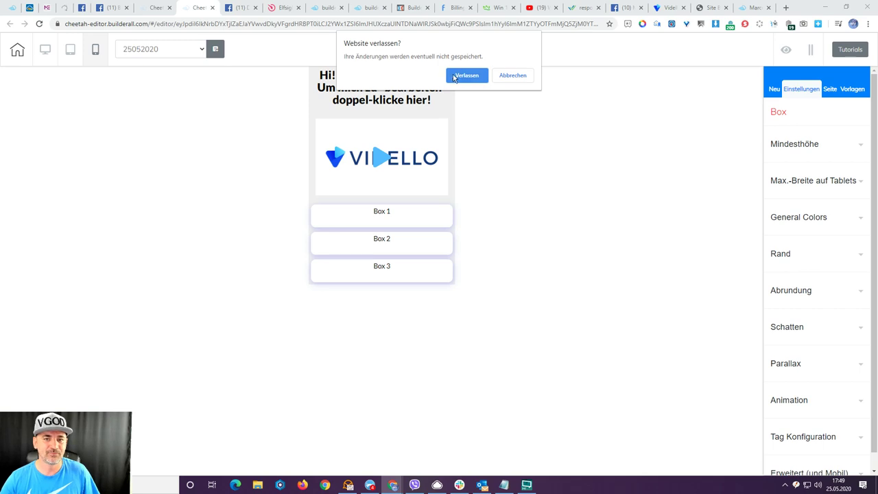
key(Escape)
click(212, 8)
click(161, 9)
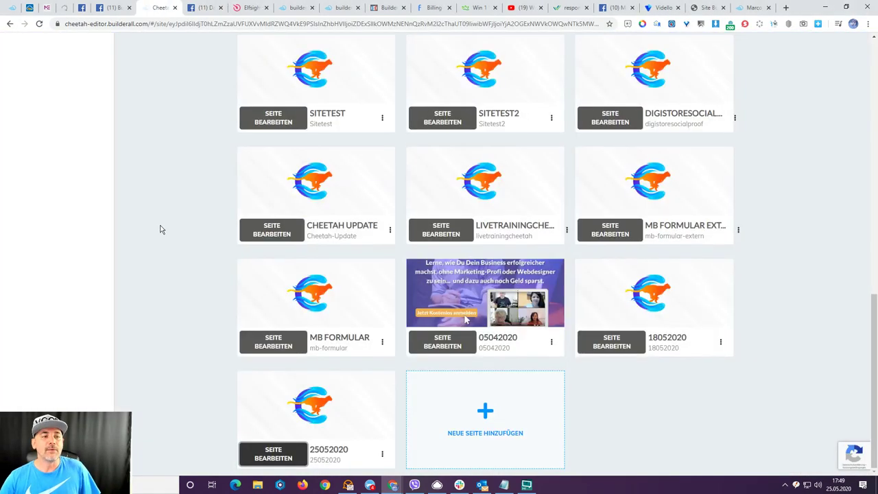
- Go to the overview of all websites and open the published VIPClub website's page list
scroll(158, 230, up, 3)
scroll(158, 229, up, 4)
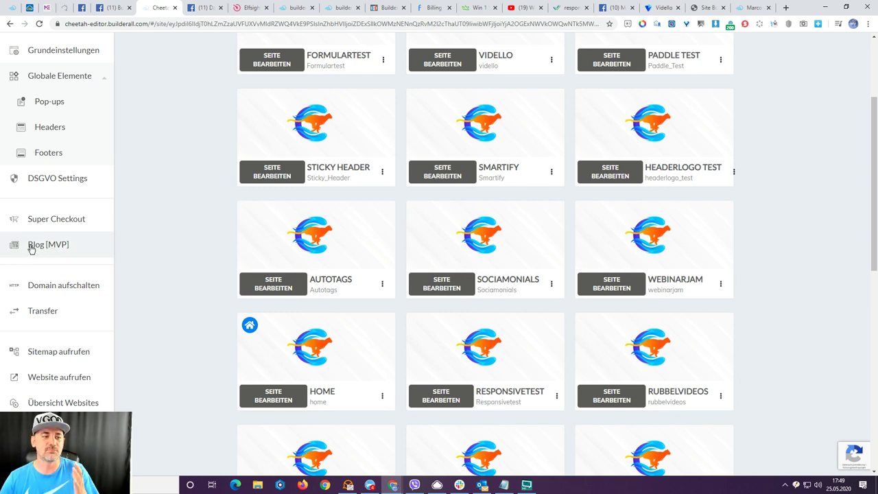
click(70, 402)
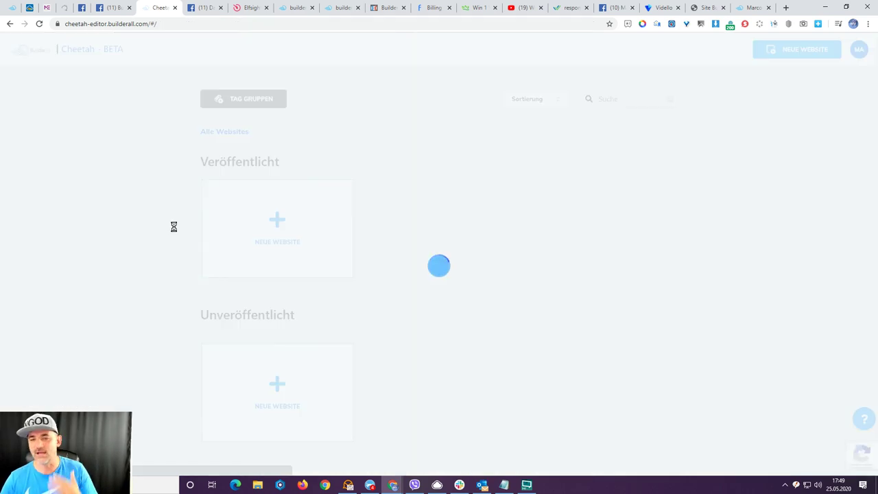
scroll(174, 229, down, 2)
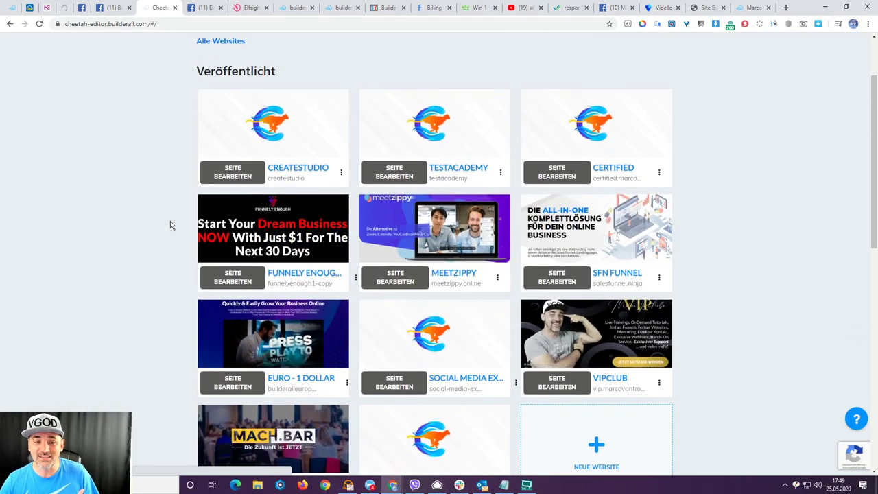
scroll(170, 225, down, 1)
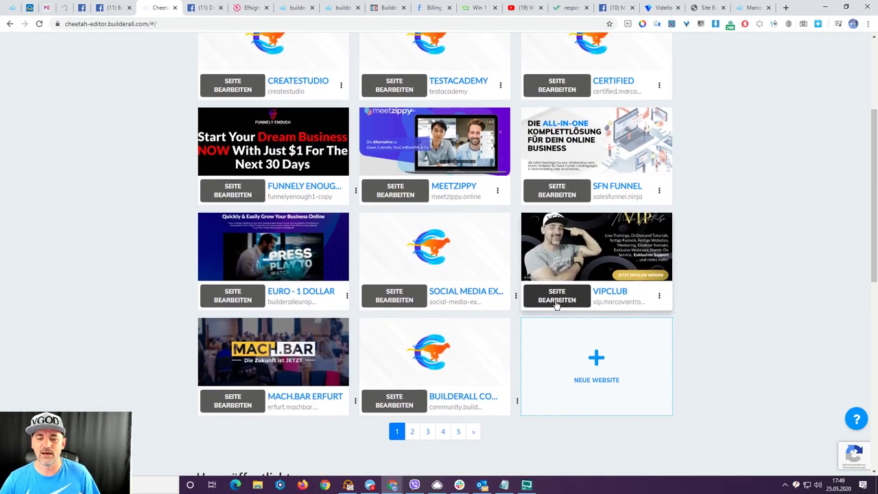
click(556, 300)
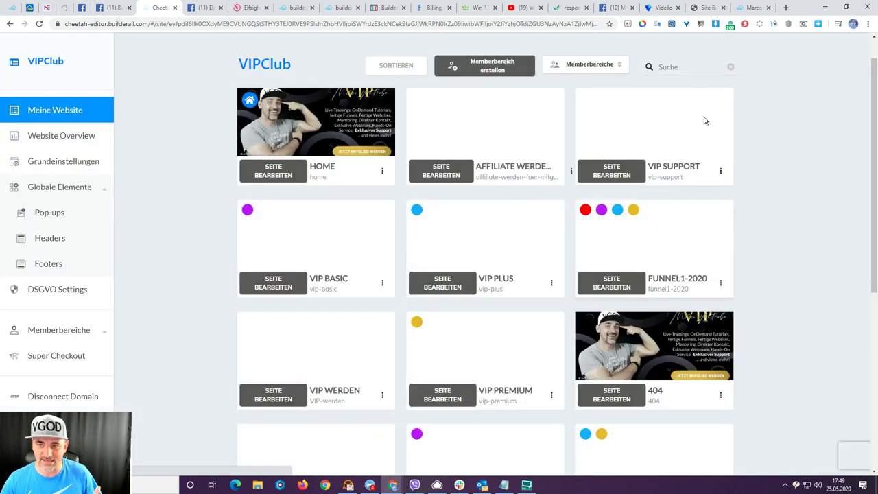
- Return to the live blog page and review its post teasers, search, authors and categories
click(753, 8)
scroll(354, 178, down, 1)
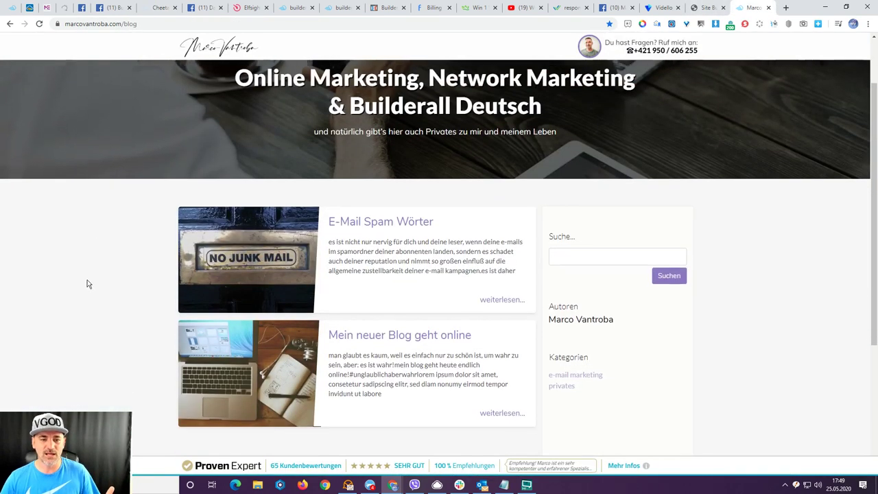
scroll(87, 306, down, 2)
scroll(88, 306, up, 1)
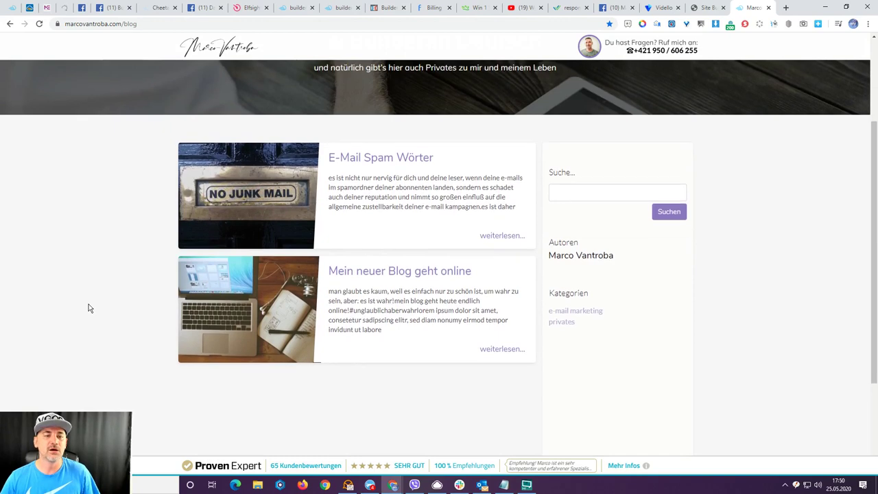
scroll(89, 304, up, 1)
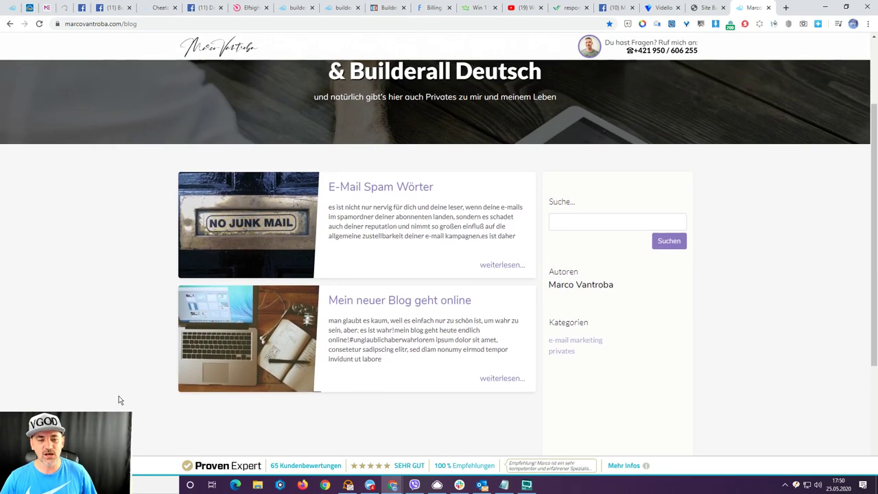
scroll(119, 400, up, 1)
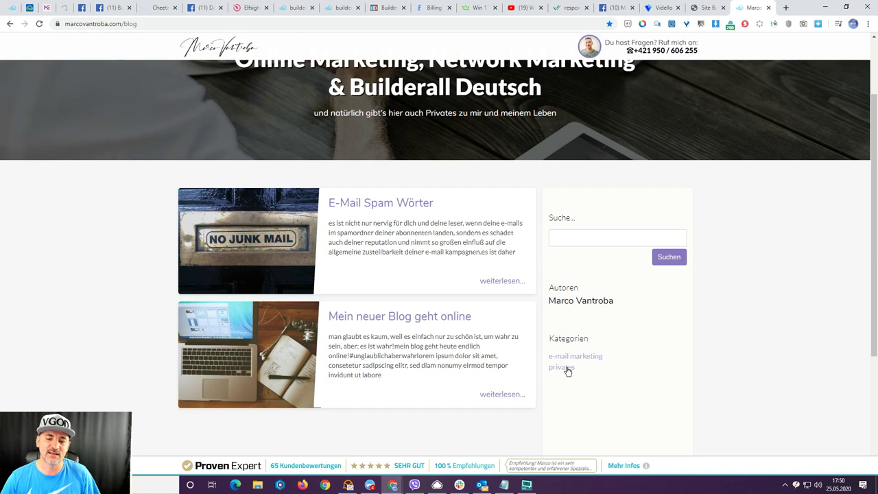
- Open the blog post "E-Mail Spam Wörter" and look through the whole article
click(495, 281)
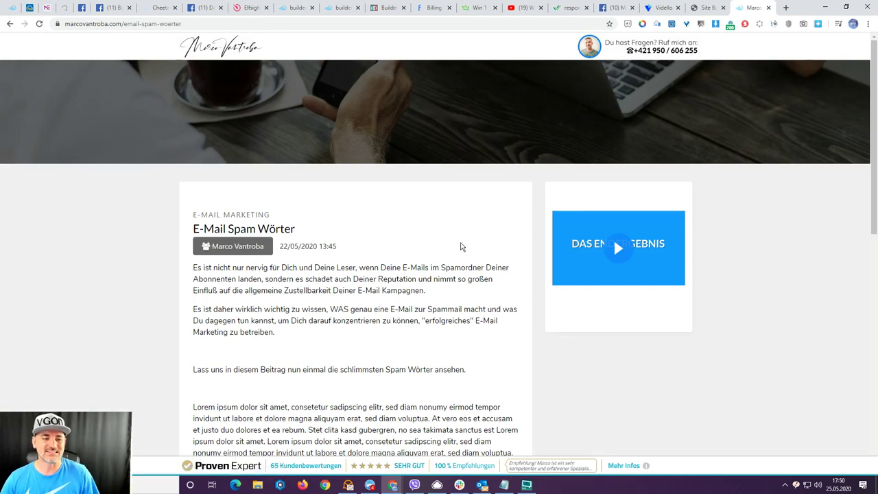
scroll(461, 247, down, 8)
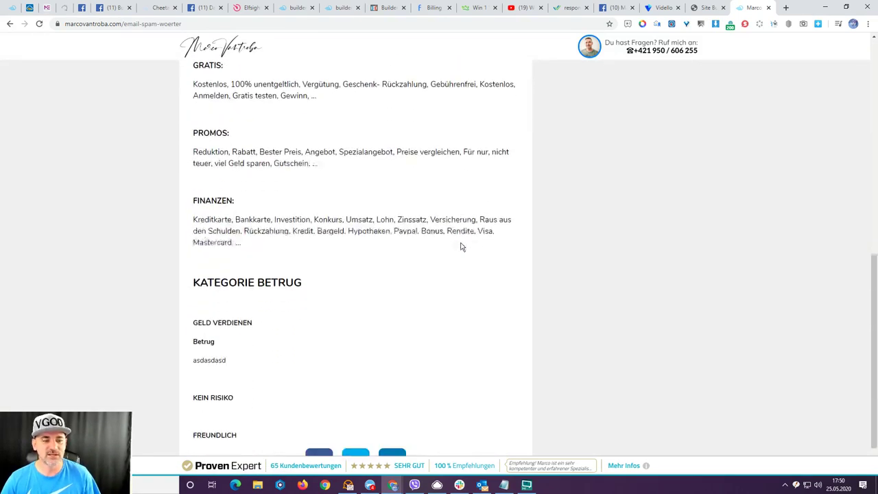
scroll(461, 247, up, 10)
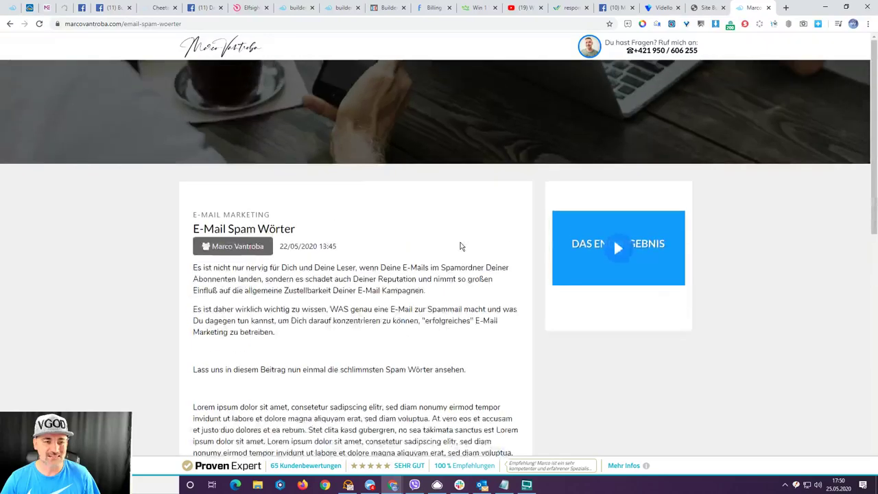
scroll(383, 317, down, 1)
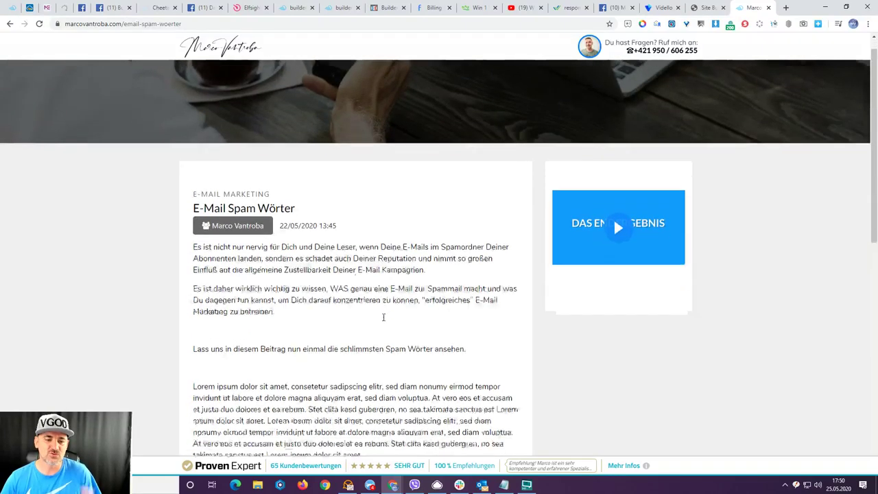
scroll(383, 317, up, 1)
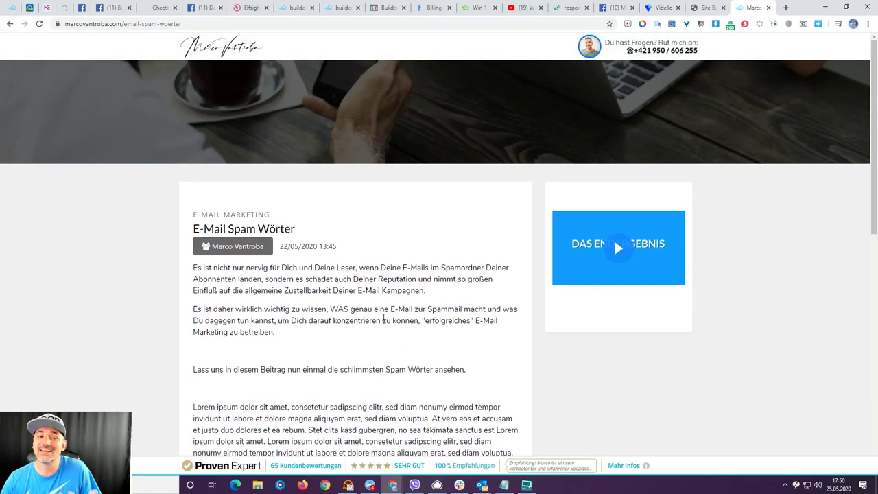
- Close the live blog post and open Blog [MVP] from the VIPClub website in Cheetah
click(769, 8)
click(165, 7)
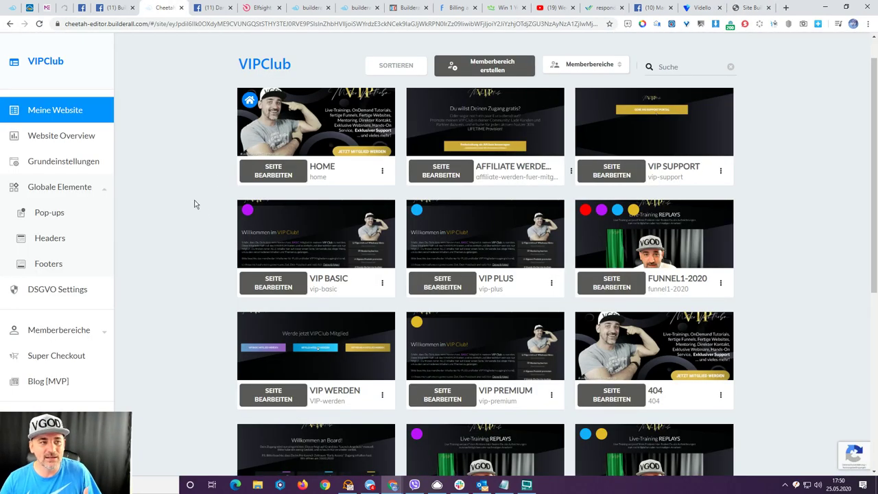
click(57, 384)
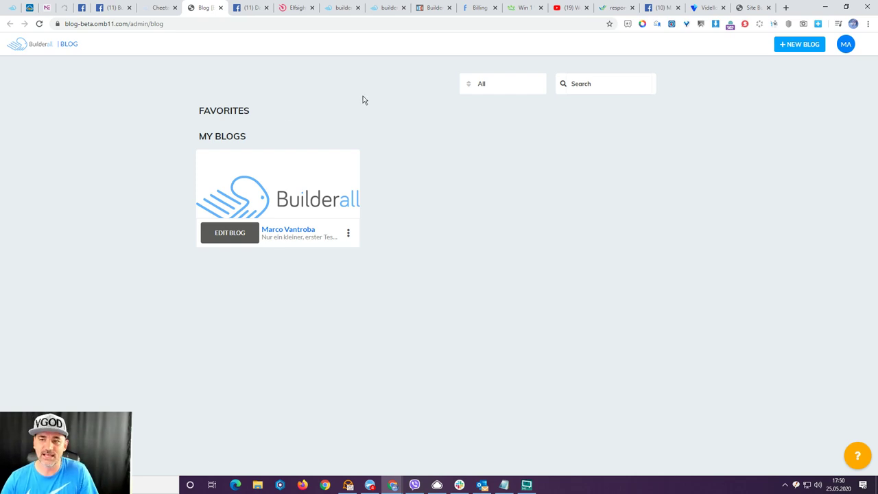
- Open the existing blog's overview, view its list of importable blogs and go back to the blog home
click(233, 232)
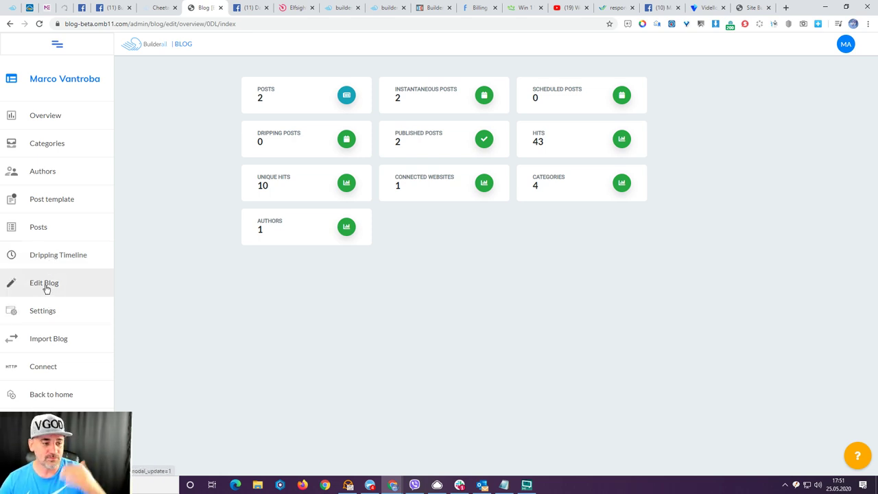
click(39, 343)
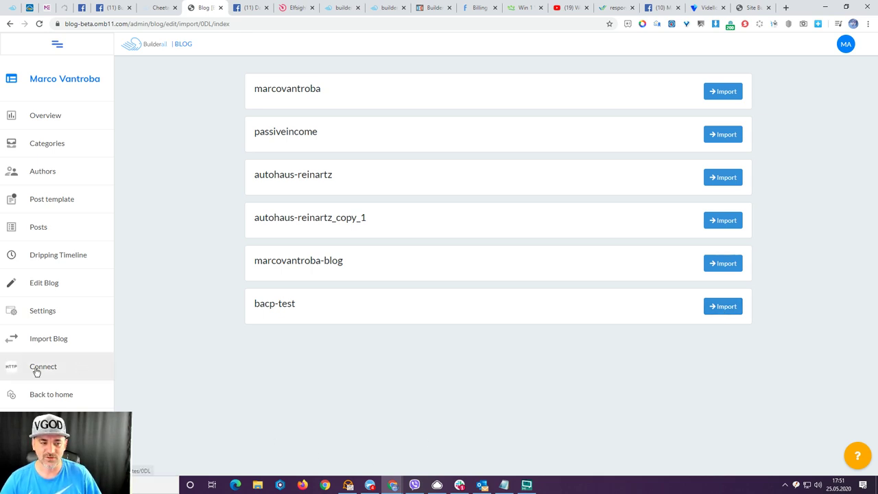
click(49, 395)
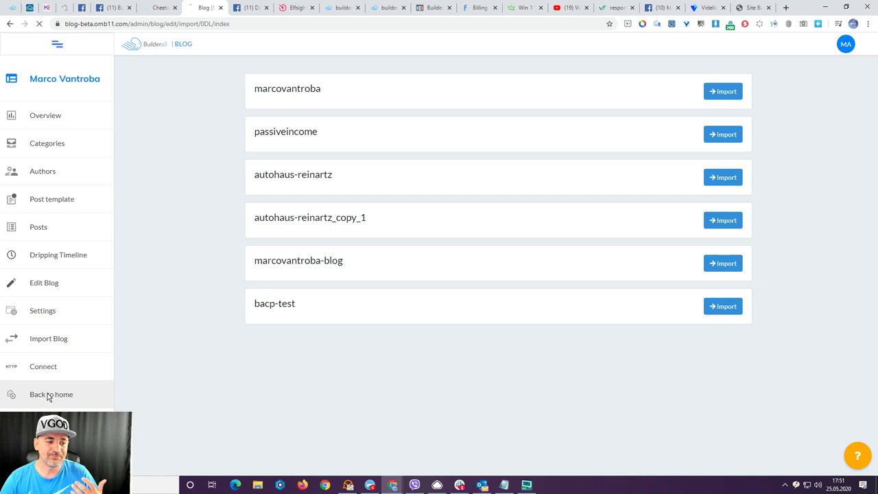